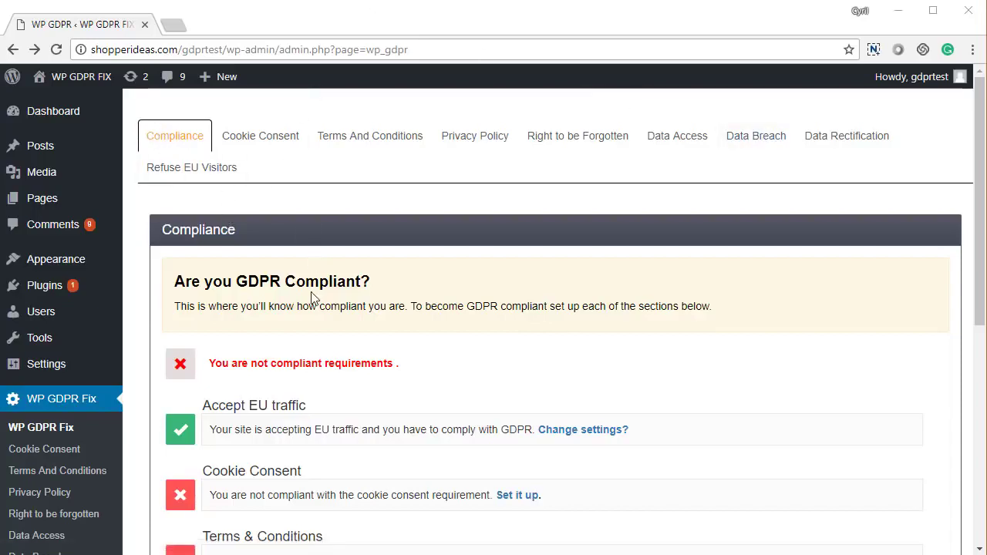
Step: Scroll down the Compliance requirements to the unmet Data Breach Notification entry
scroll(312, 298, down, 1)
scroll(313, 299, down, 3)
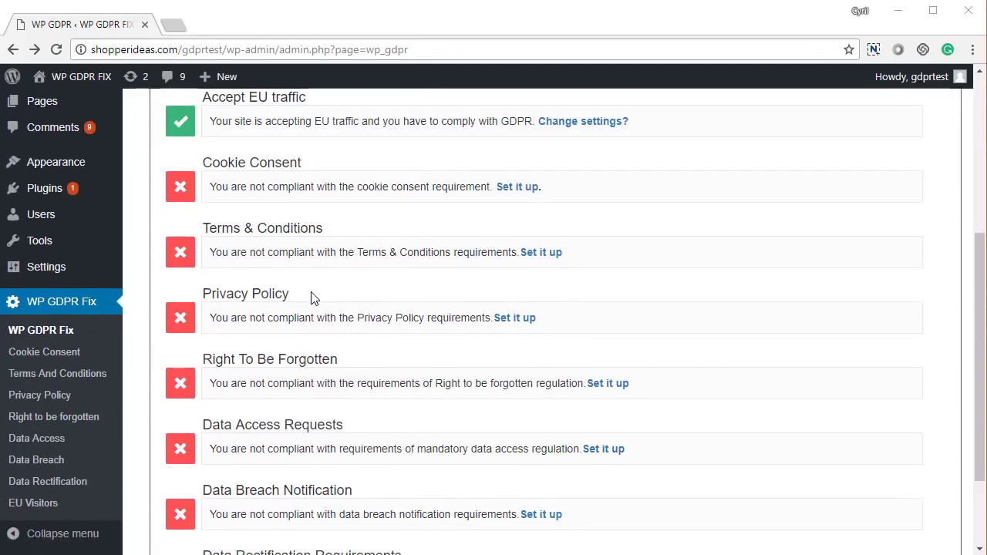
scroll(312, 298, down, 1)
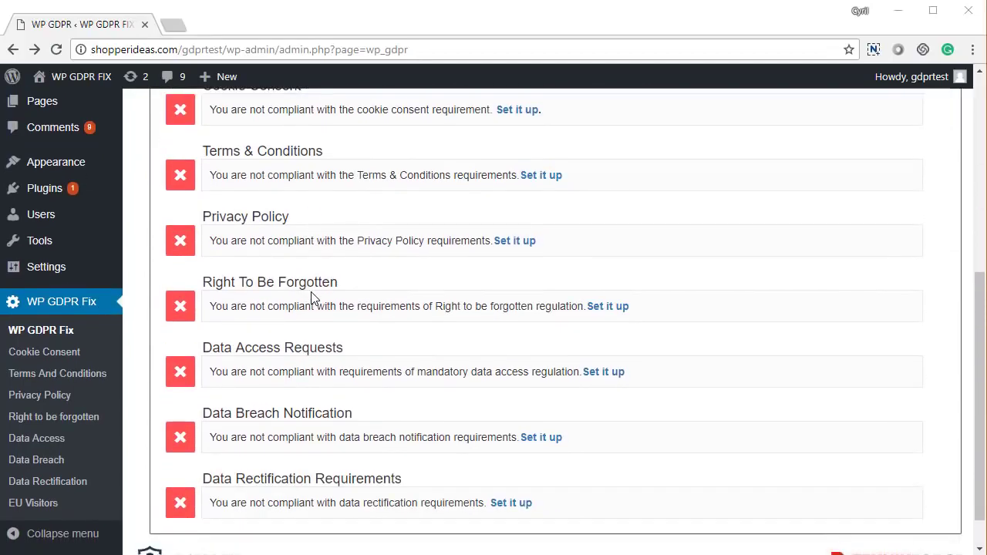
scroll(312, 298, down, 1)
scroll(312, 298, up, 5)
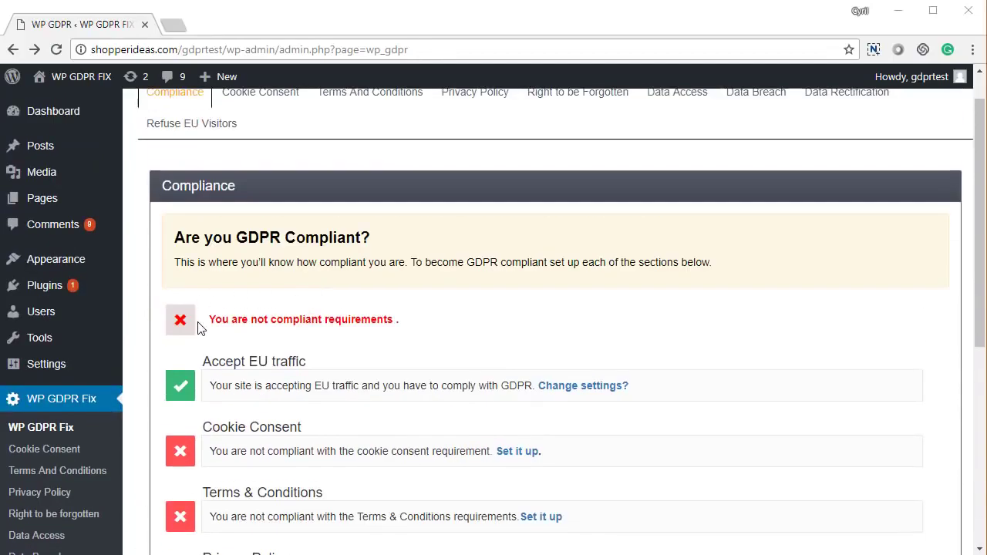
scroll(214, 389, down, 1)
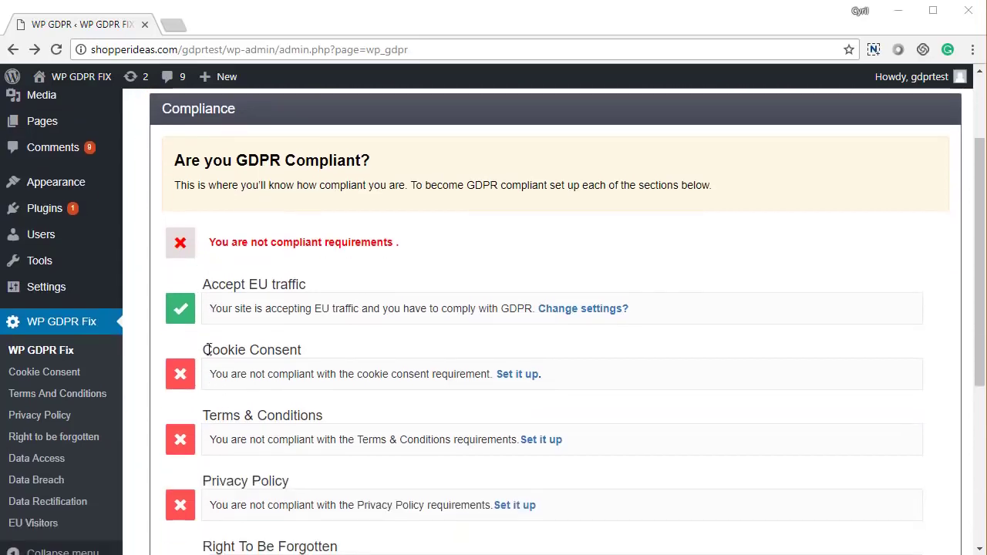
scroll(235, 399, down, 1)
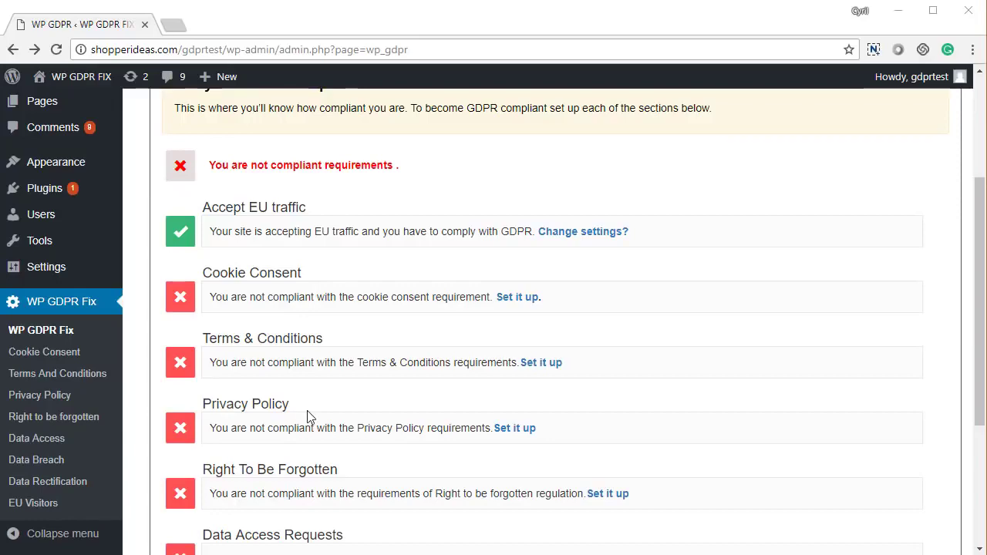
scroll(307, 417, down, 3)
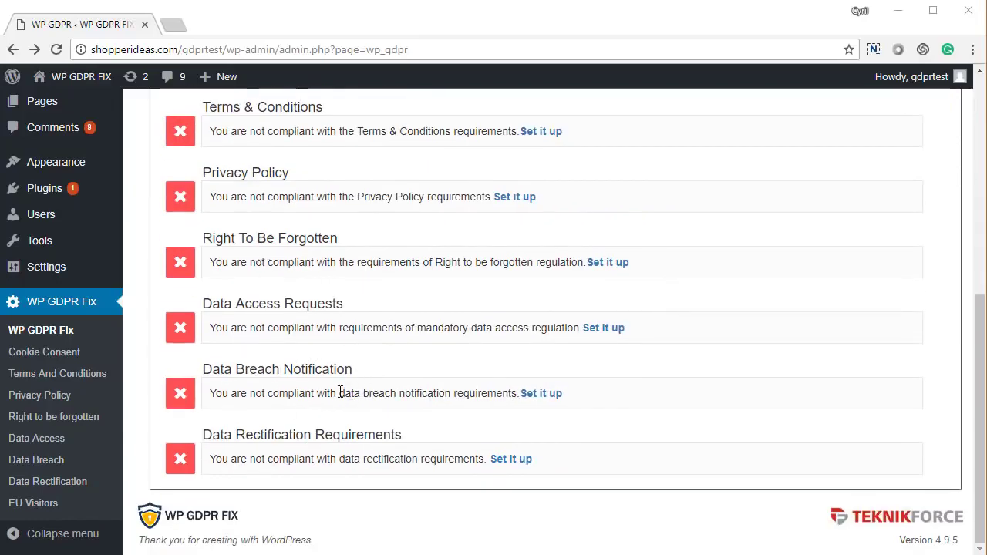
drag(231, 370, 371, 391)
click(266, 431)
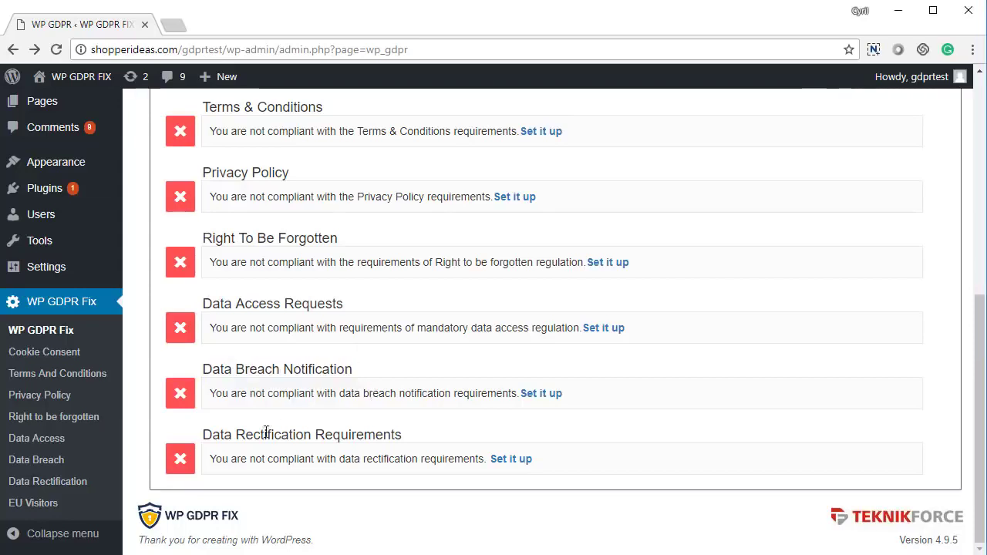
drag(235, 434, 403, 442)
Step: Scroll back up past the Accept EU traffic requirement and go to Cookie Consent settings
scroll(390, 420, up, 3)
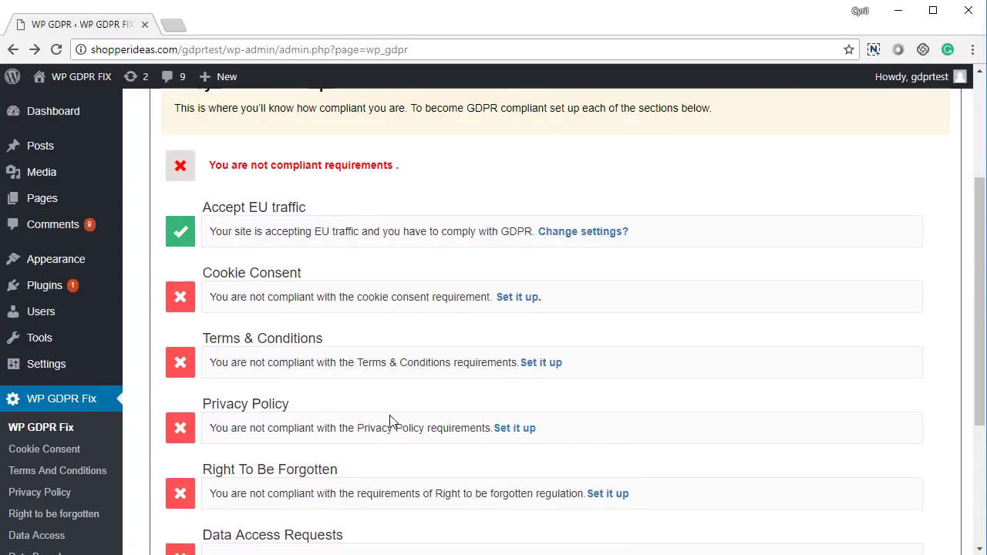
scroll(389, 421, up, 1)
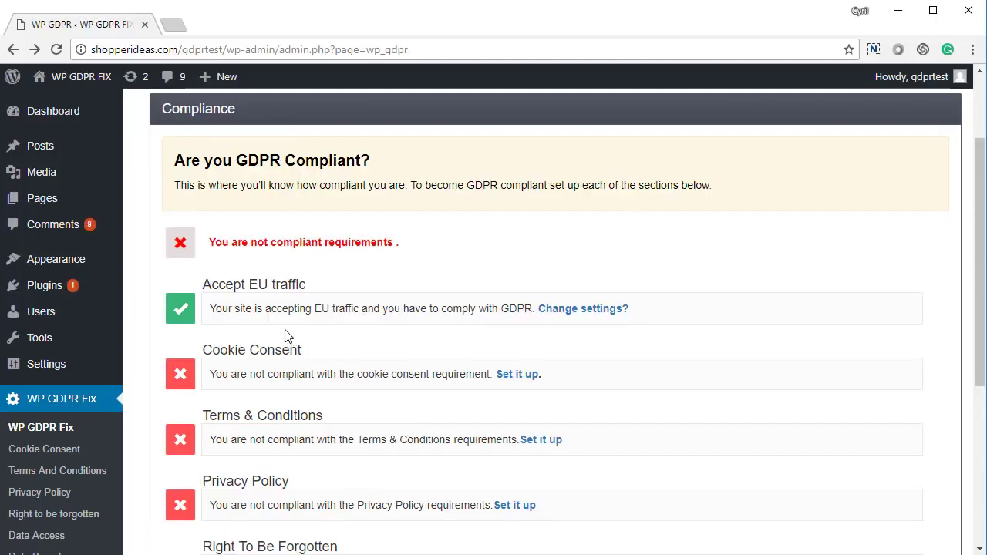
scroll(255, 342, up, 1)
drag(211, 362, 295, 363)
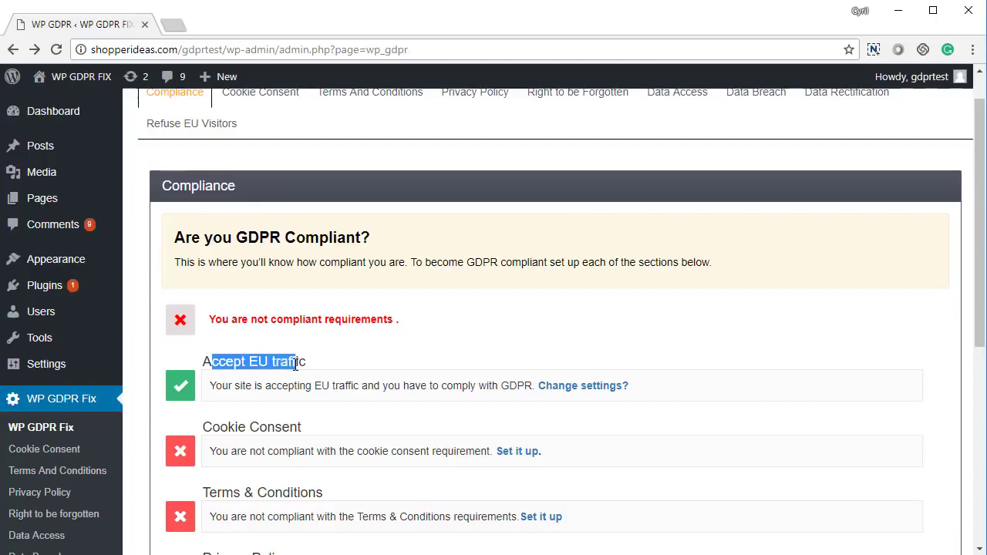
click(296, 363)
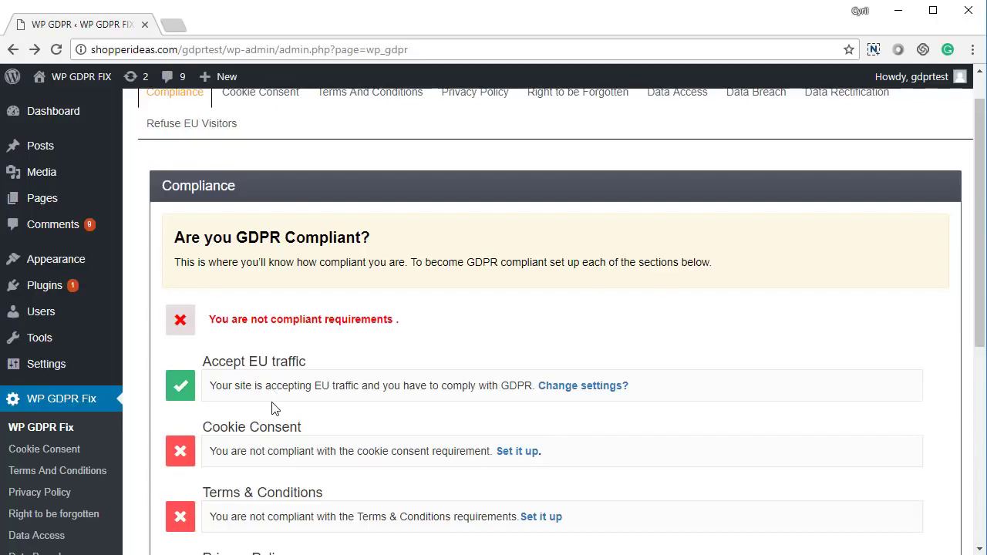
scroll(272, 410, up, 1)
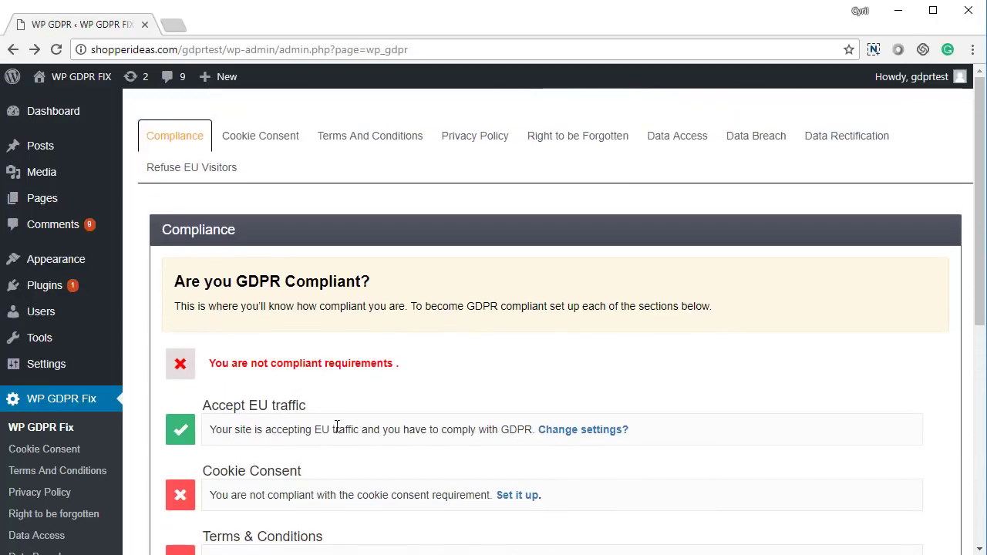
click(518, 495)
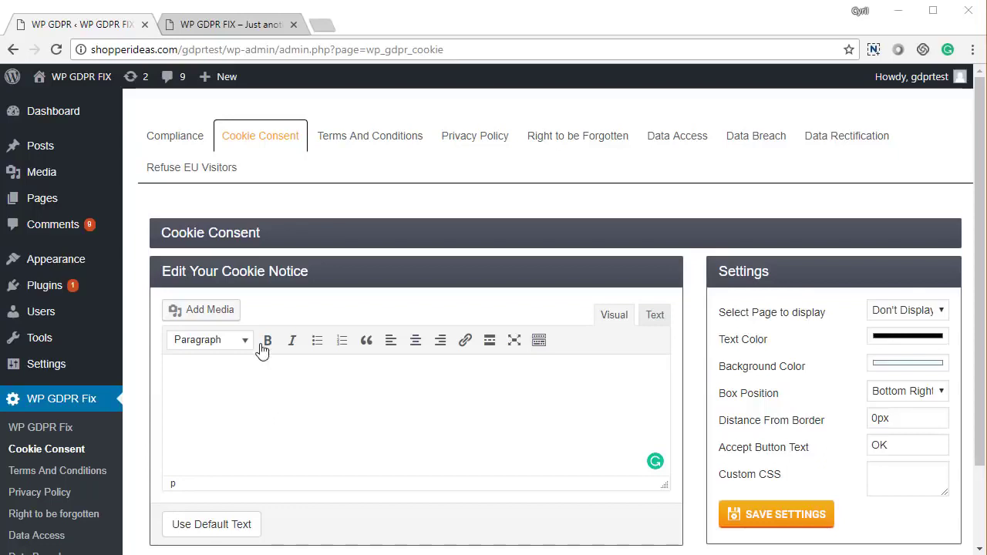
Step: Check the page, text colour and box position options, leaving position at Bottom Right
scroll(357, 391, down, 2)
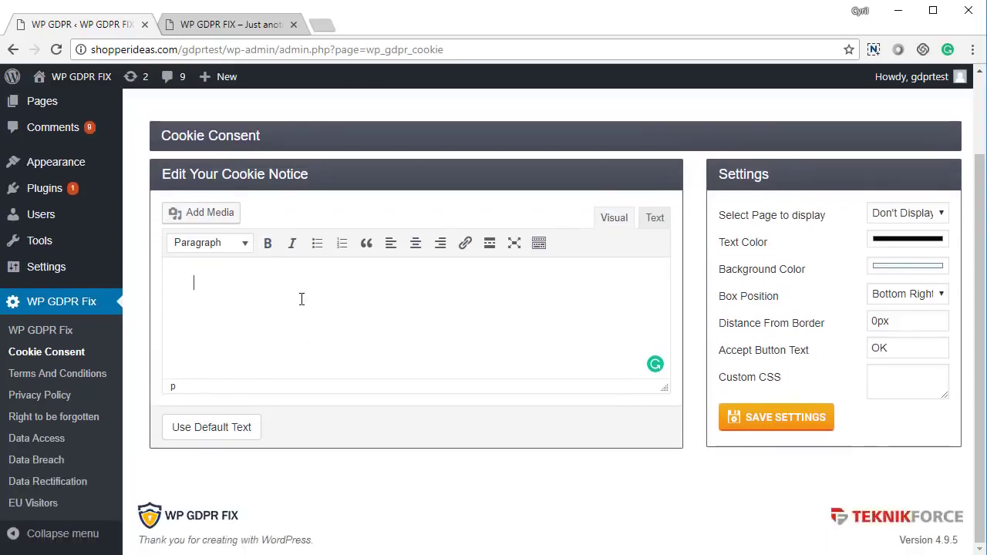
click(908, 219)
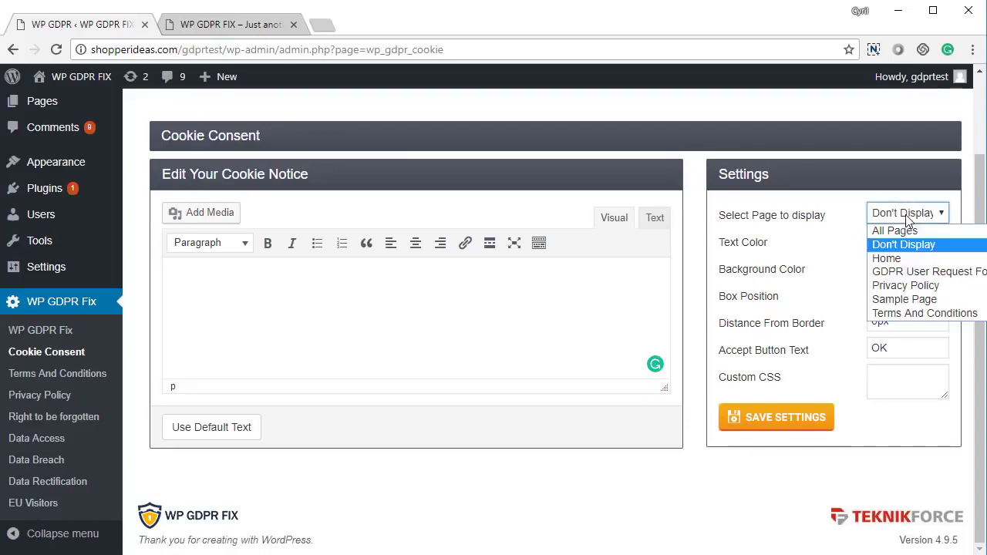
click(908, 219)
click(907, 245)
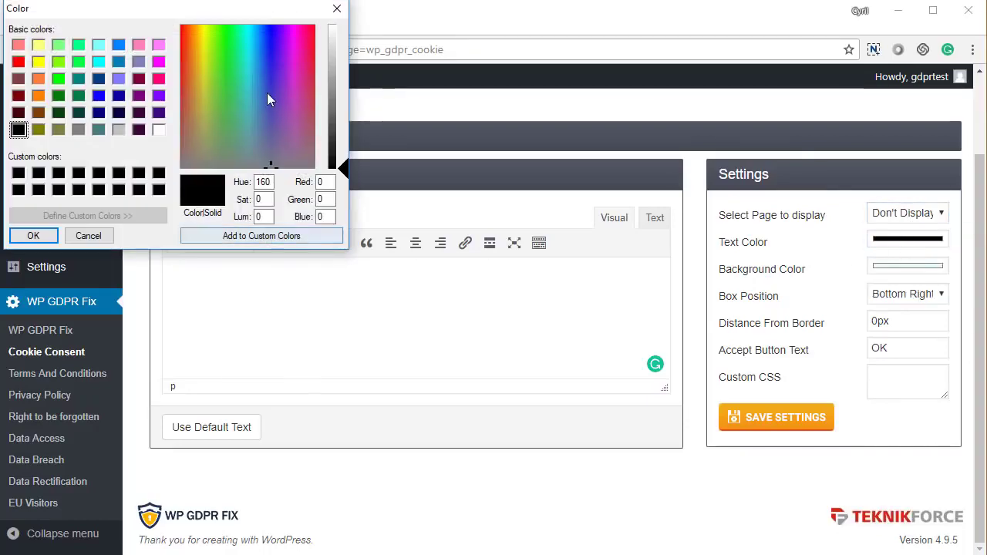
click(333, 10)
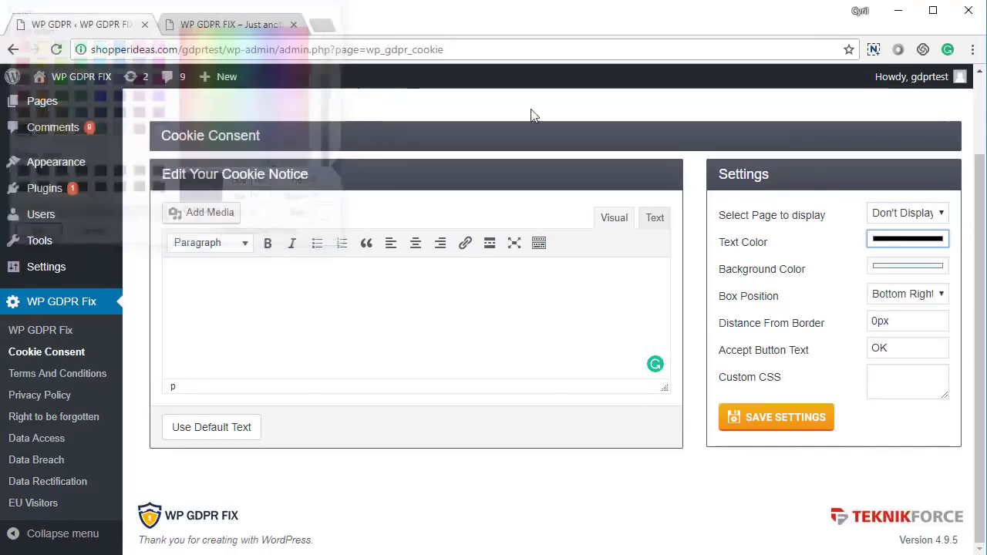
click(899, 299)
click(896, 300)
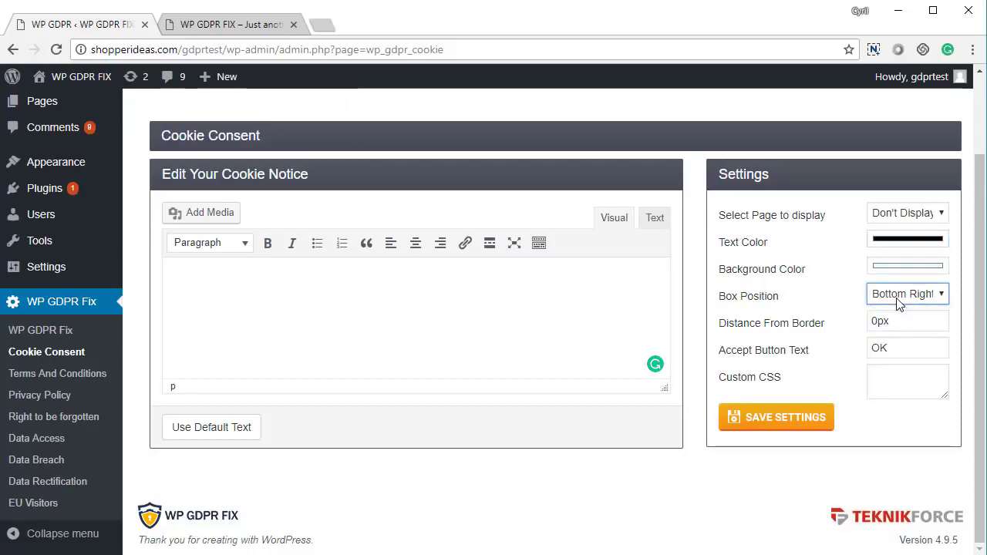
Step: Fill the notice with the default cookie text, show it on All Pages, and save
click(242, 437)
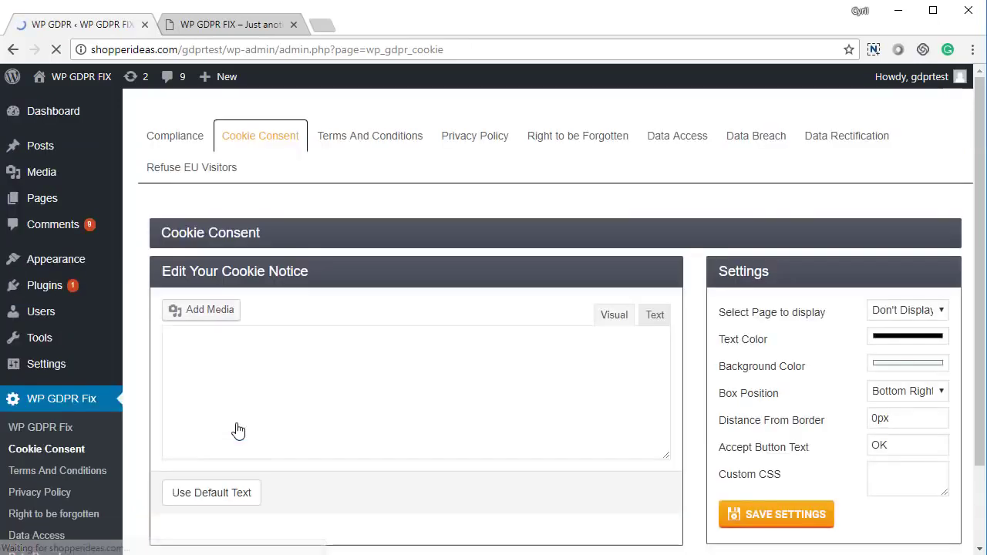
scroll(239, 414, down, 2)
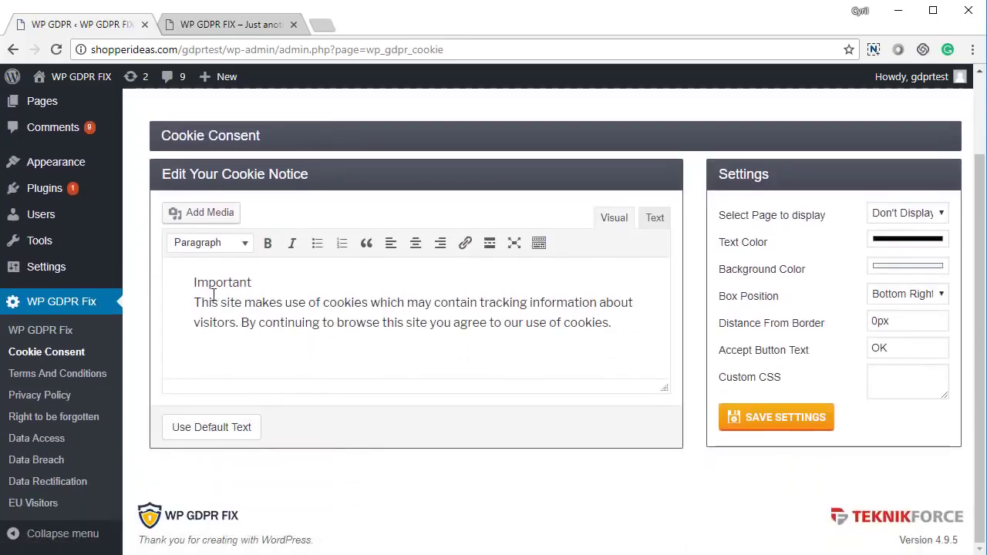
drag(211, 302, 333, 322)
click(333, 322)
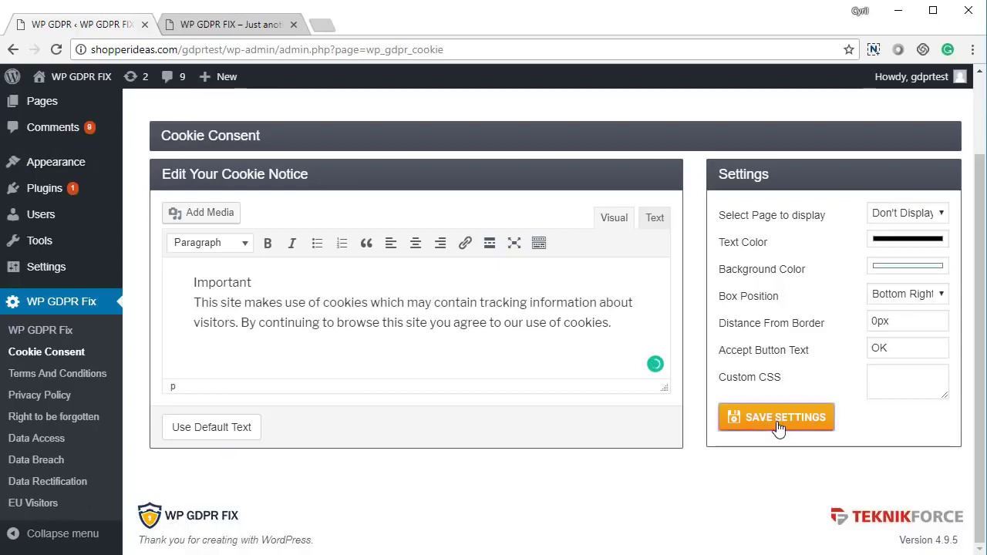
click(923, 219)
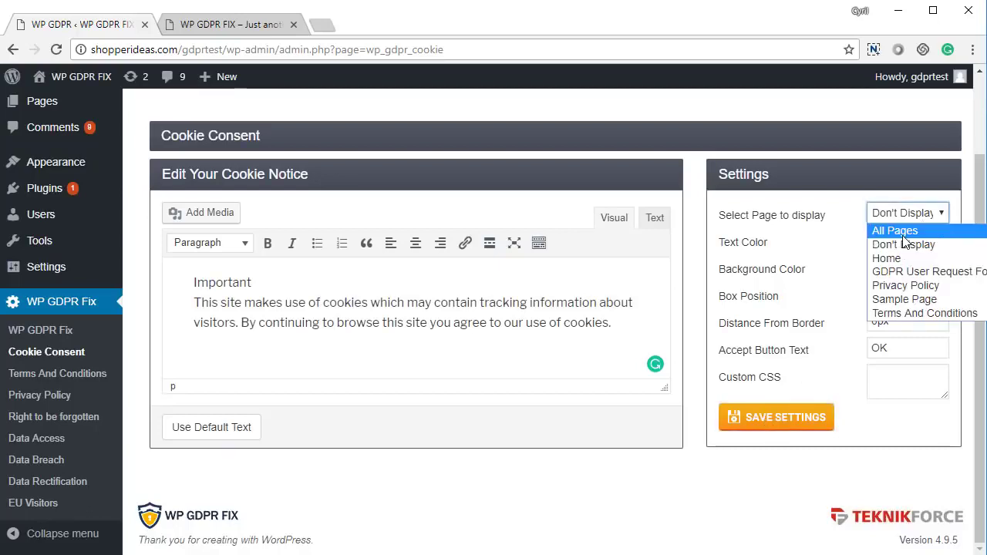
click(900, 229)
click(761, 426)
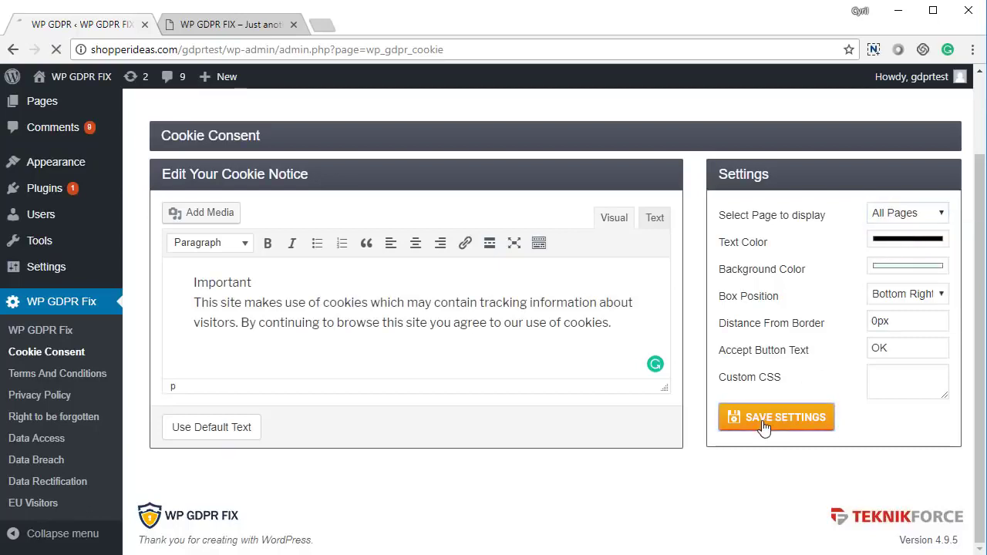
key(ctrl+Tab)
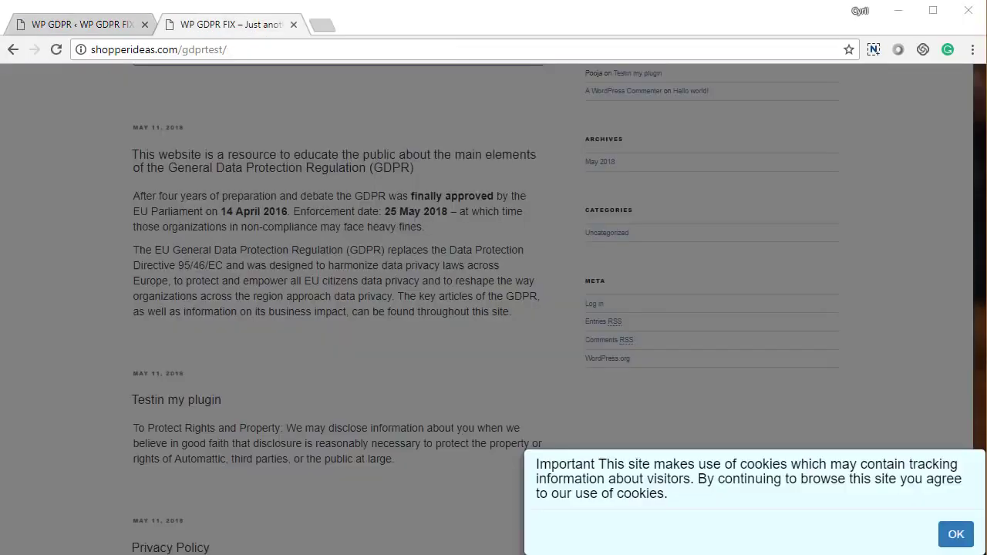
Step: Accept the cookie banner with OK on the live site and return to the admin settings
drag(575, 465, 657, 493)
click(660, 494)
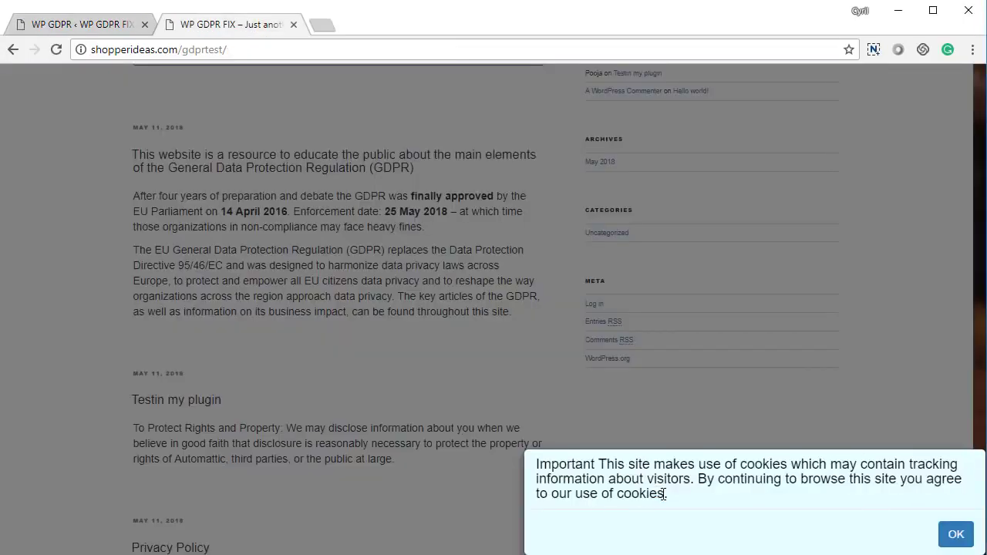
triple_click(623, 464)
click(689, 500)
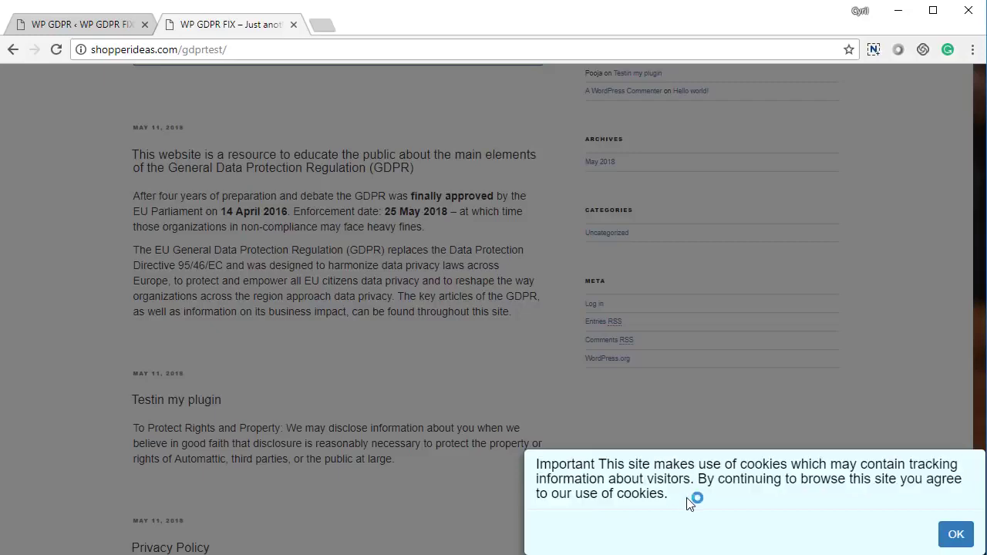
click(956, 537)
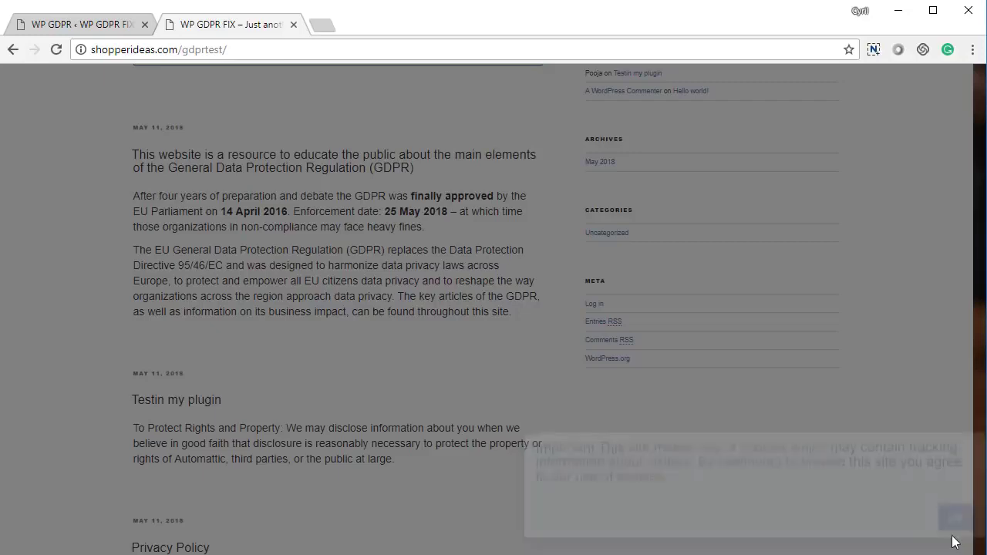
click(78, 24)
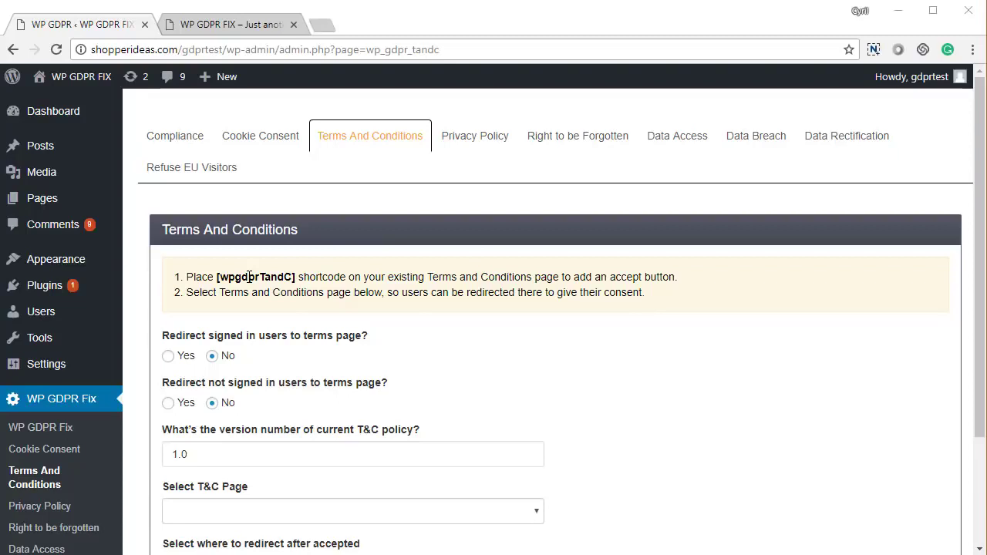
Step: Save T&C settings with version 1.0, the Terms And Conditions page, and Home redirect
scroll(342, 359, down, 1)
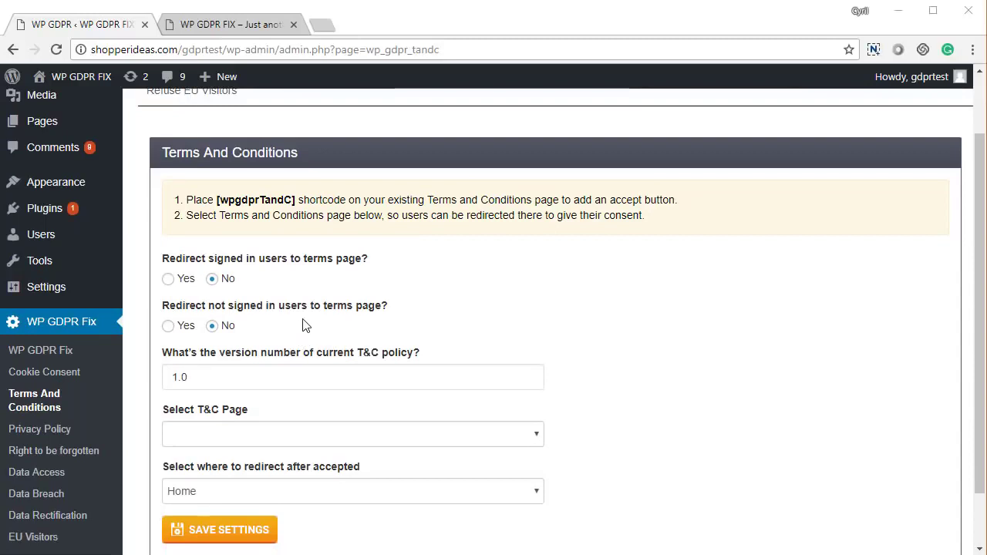
scroll(303, 326, down, 1)
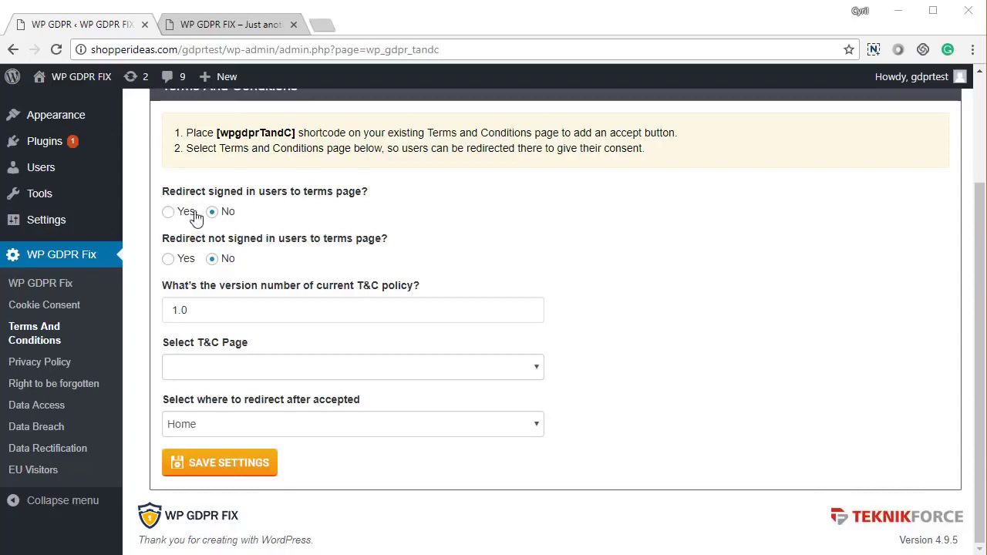
drag(218, 191, 295, 193)
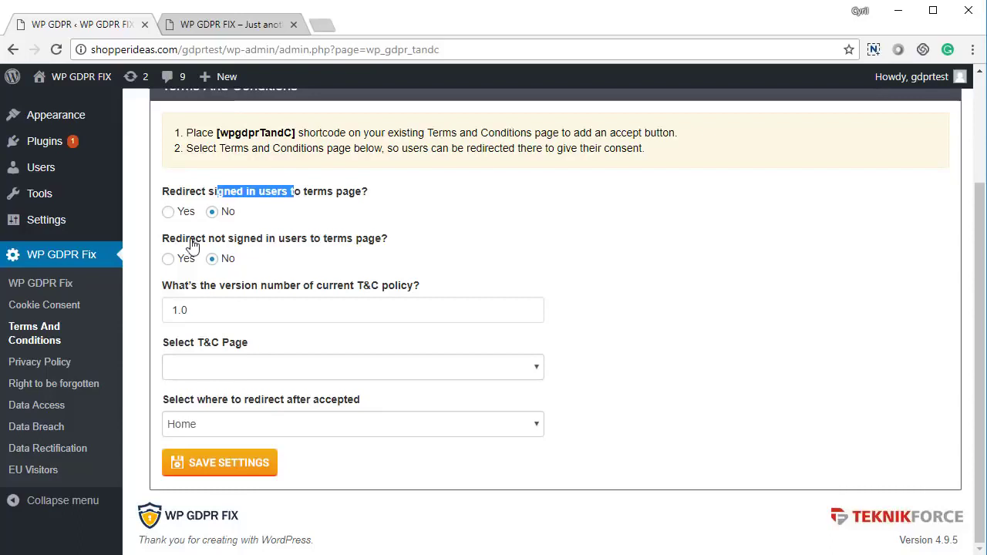
drag(189, 239, 285, 241)
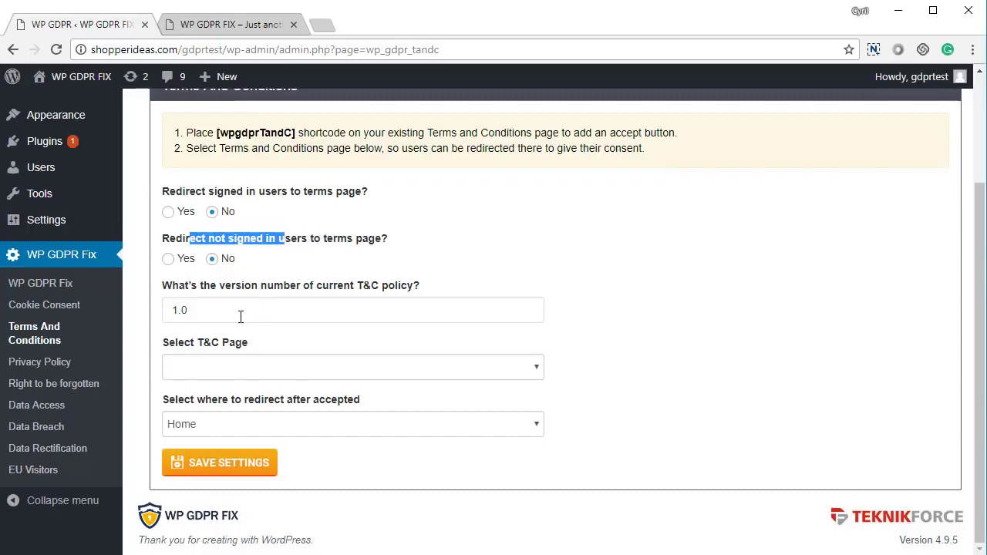
drag(240, 317, 163, 328)
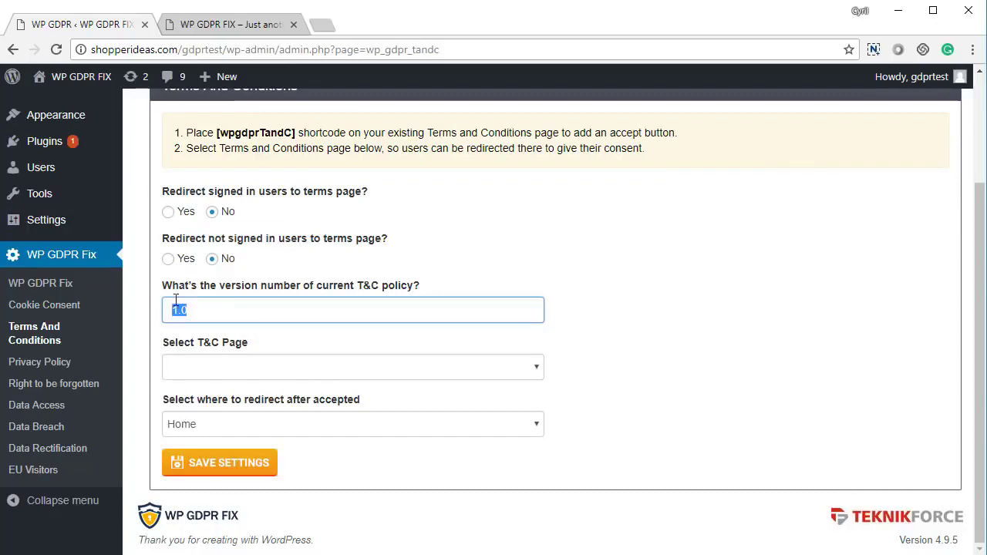
click(195, 311)
click(217, 370)
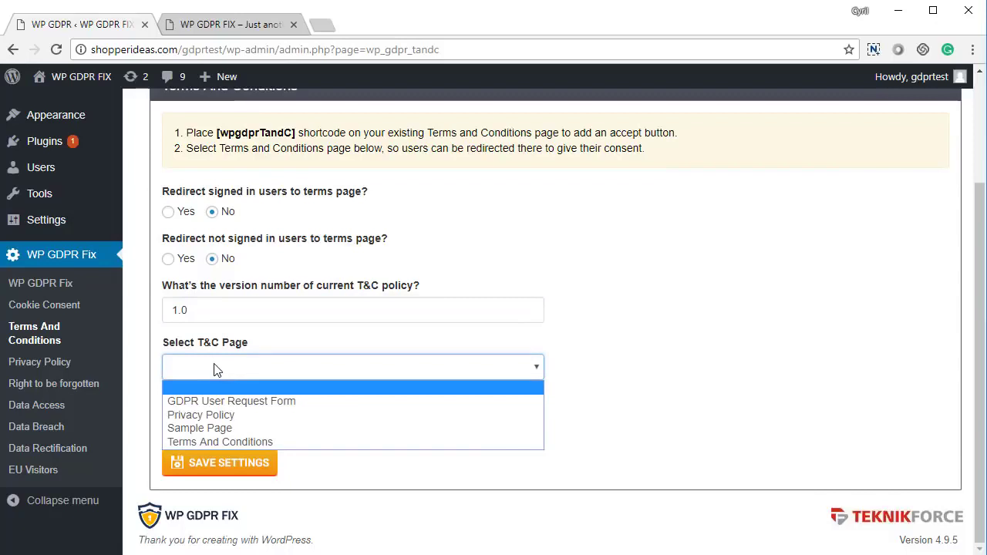
click(223, 443)
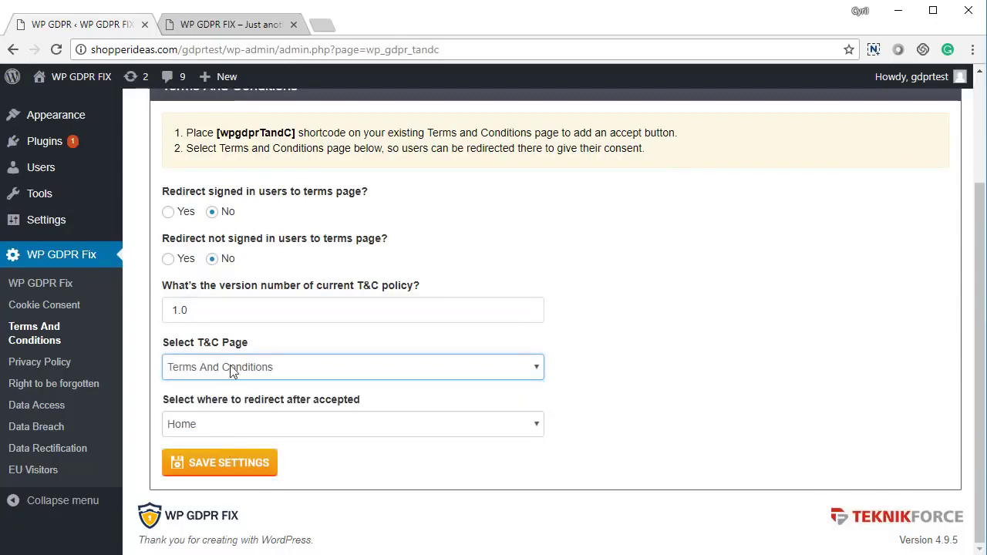
click(243, 430)
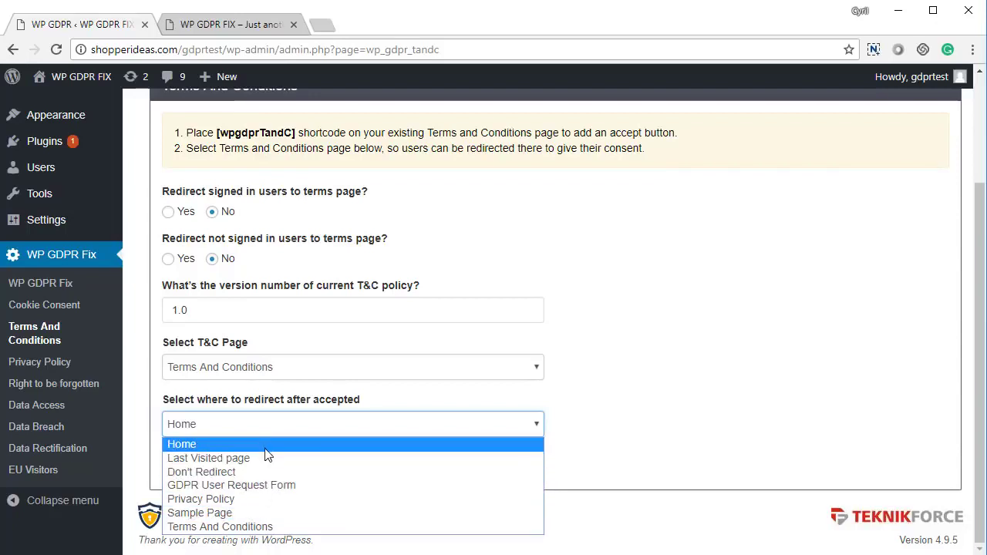
click(609, 387)
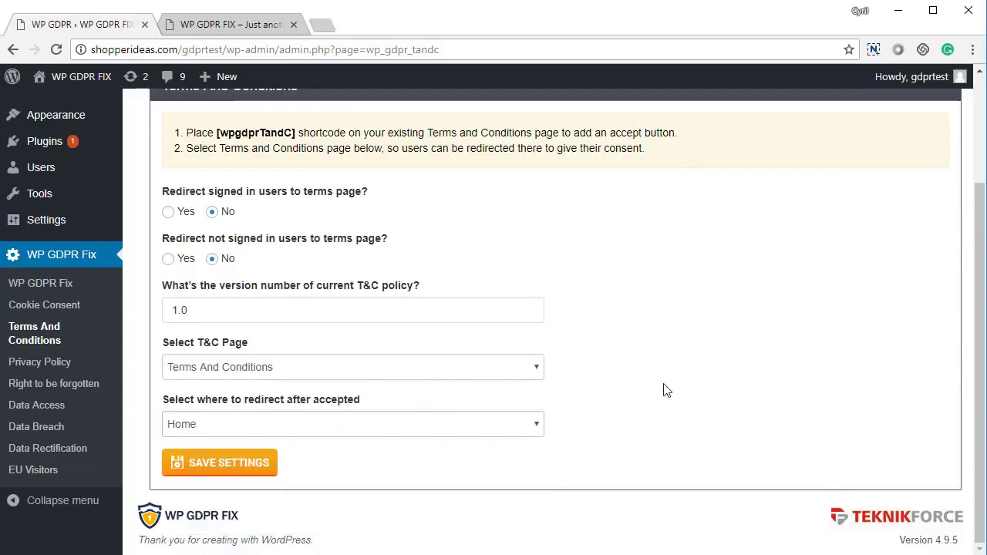
click(240, 465)
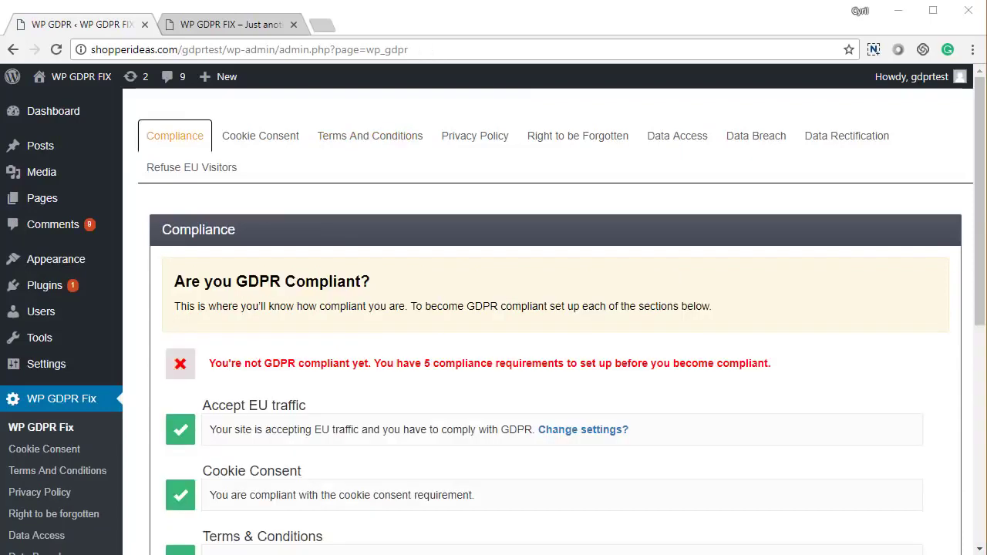
Step: Scroll the Compliance list, noting the Terms & Conditions entry now shown as met
scroll(330, 429, down, 3)
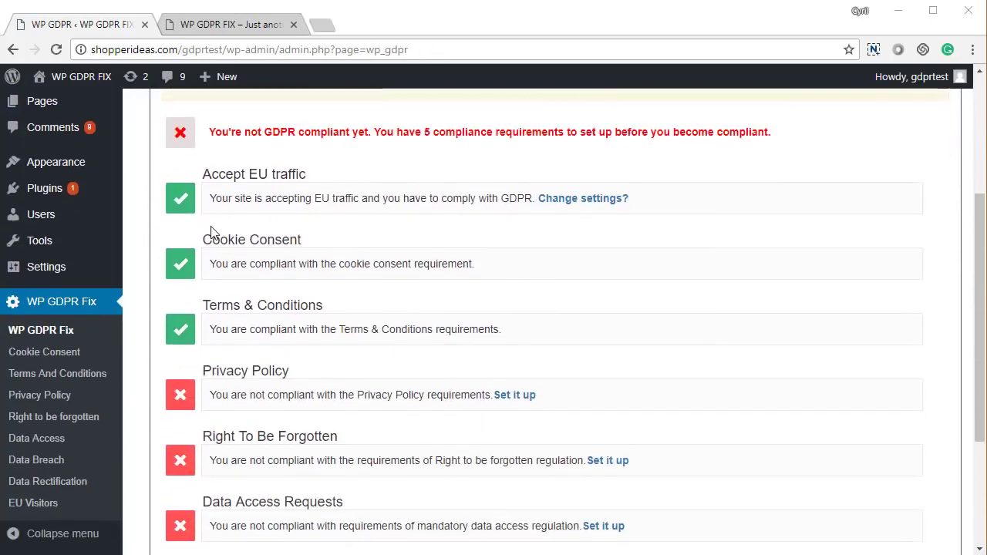
drag(229, 234, 312, 246)
drag(210, 308, 315, 308)
click(315, 307)
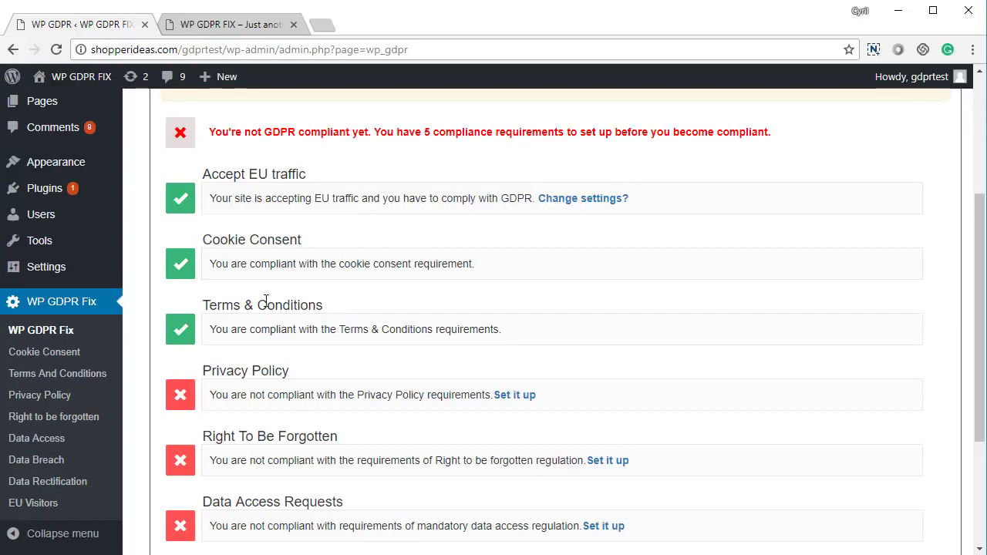
scroll(244, 329, down, 2)
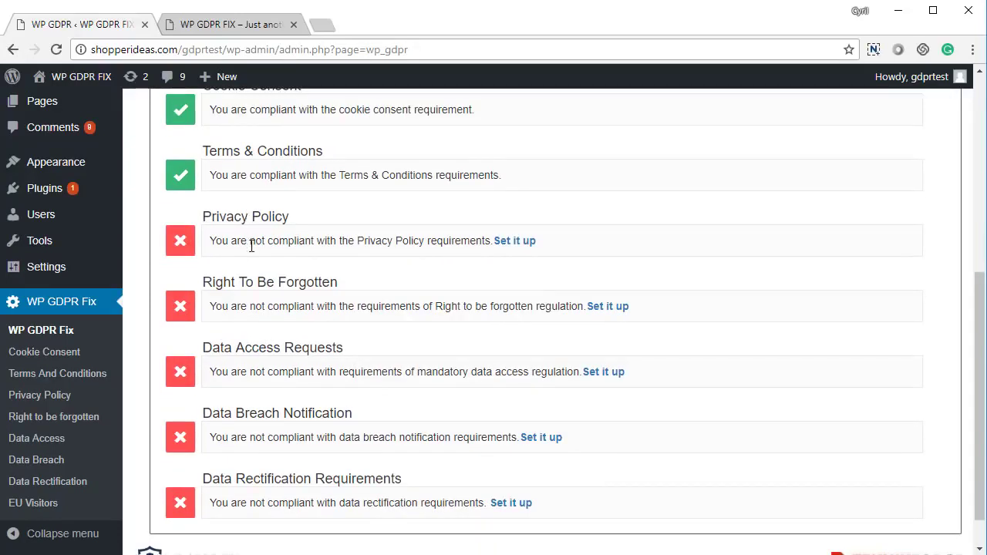
scroll(251, 245, down, 1)
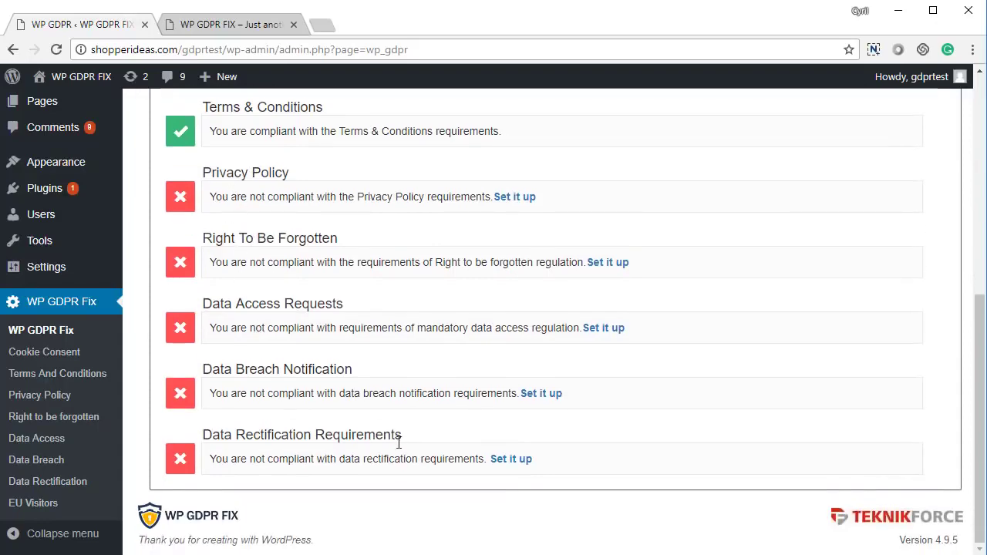
scroll(326, 485, up, 1)
scroll(328, 488, down, 1)
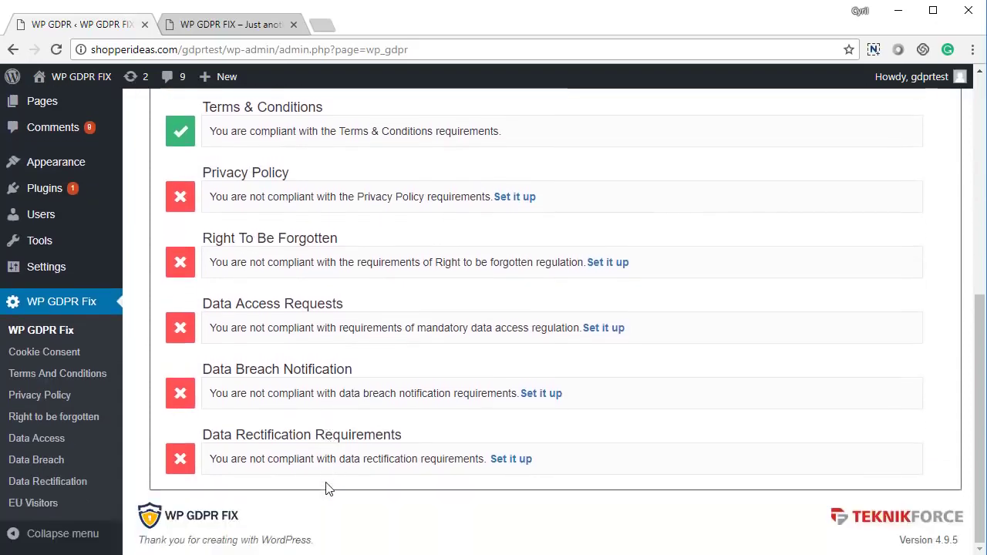
scroll(312, 460, up, 3)
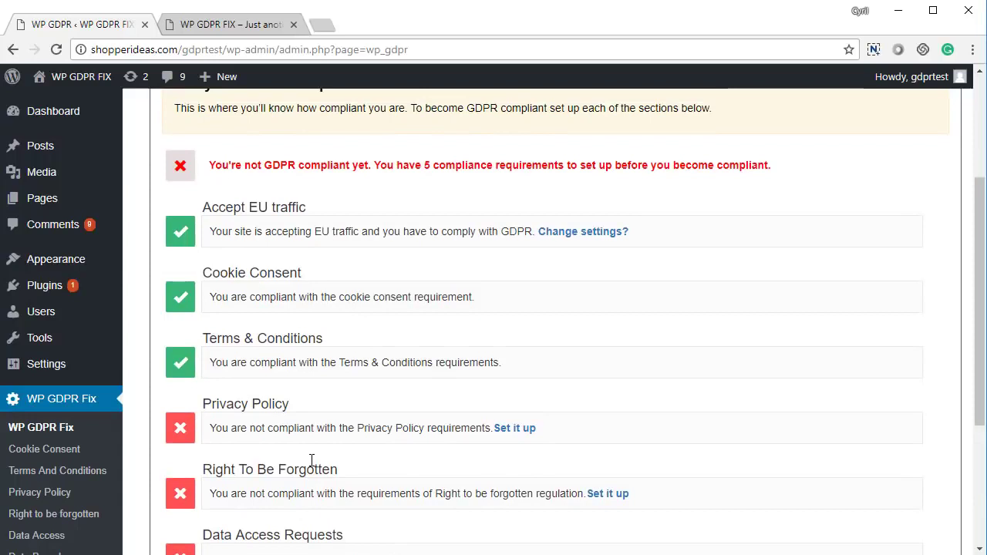
scroll(311, 466, up, 2)
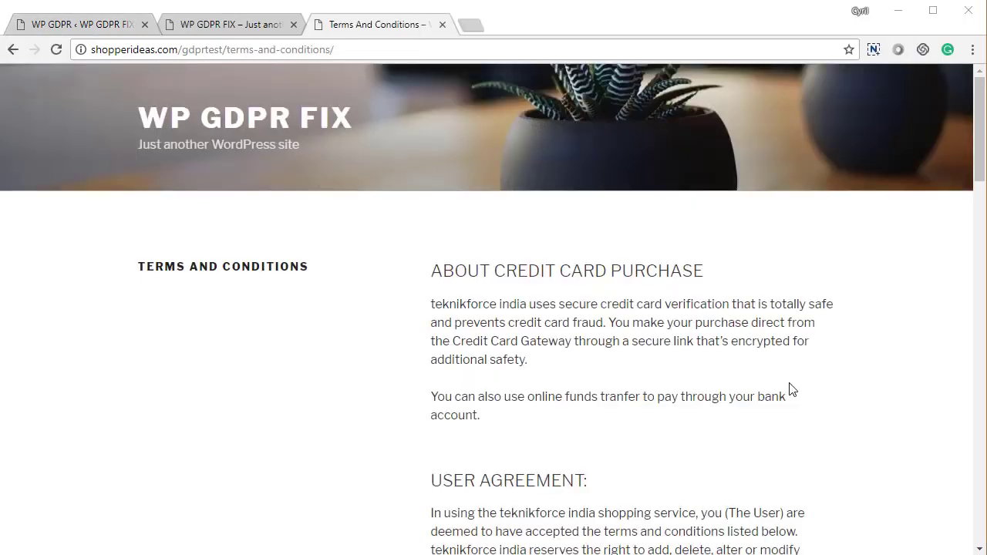
Step: Tick the agree checkbox on the site's Terms and Conditions page and check the front page
scroll(788, 390, down, 4)
scroll(760, 388, up, 4)
scroll(763, 385, down, 15)
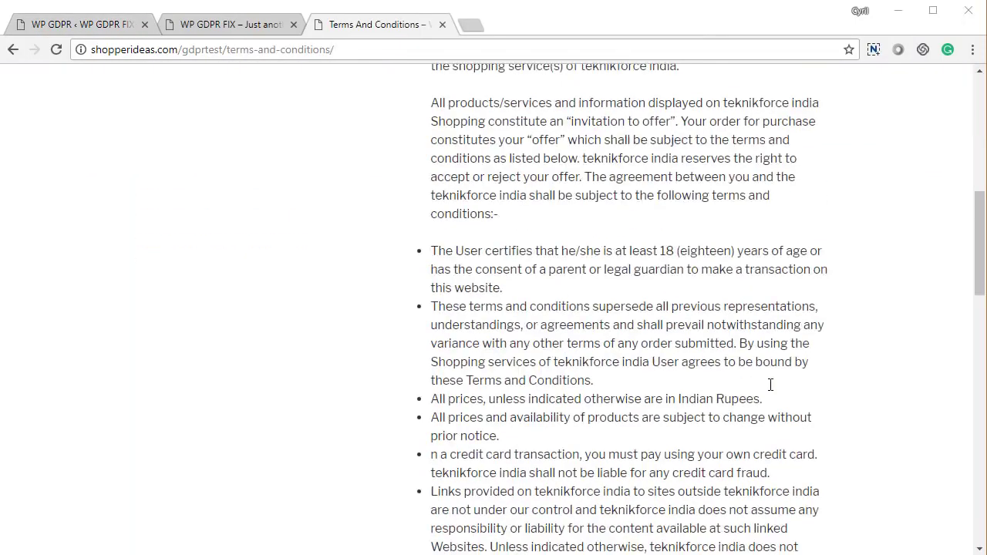
scroll(770, 385, down, 8)
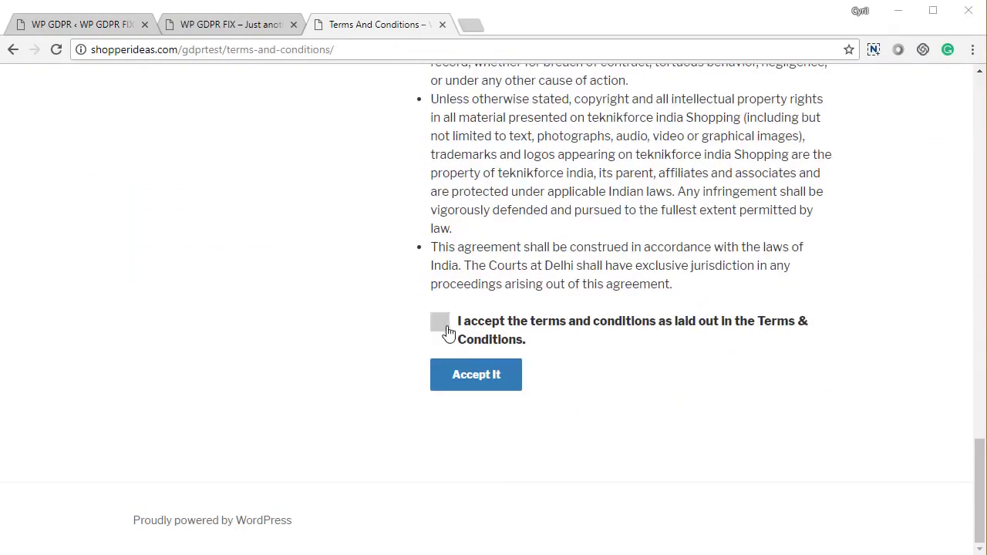
click(444, 327)
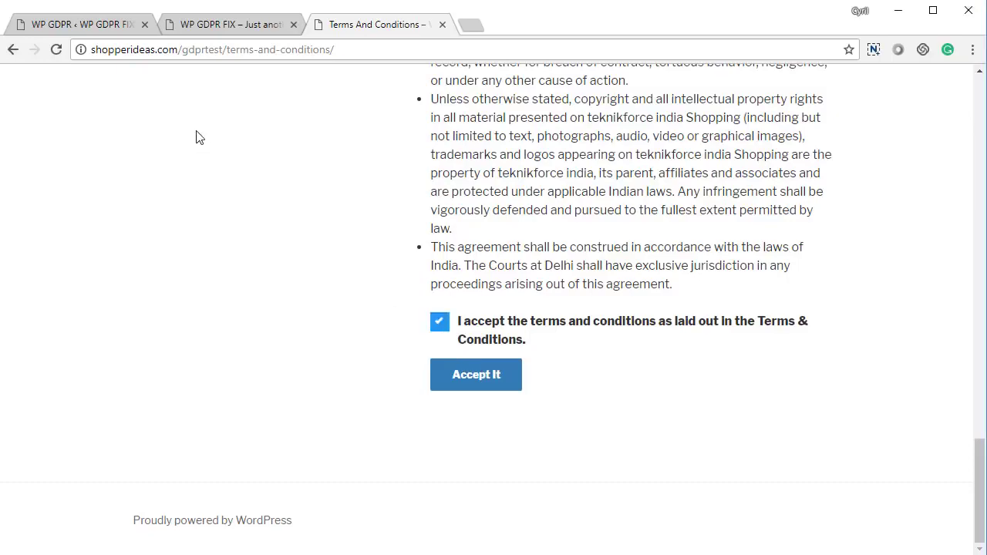
click(255, 29)
click(354, 23)
Step: Go back to the admin Compliance overview and open the Terms And Conditions settings
click(68, 26)
scroll(238, 365, down, 2)
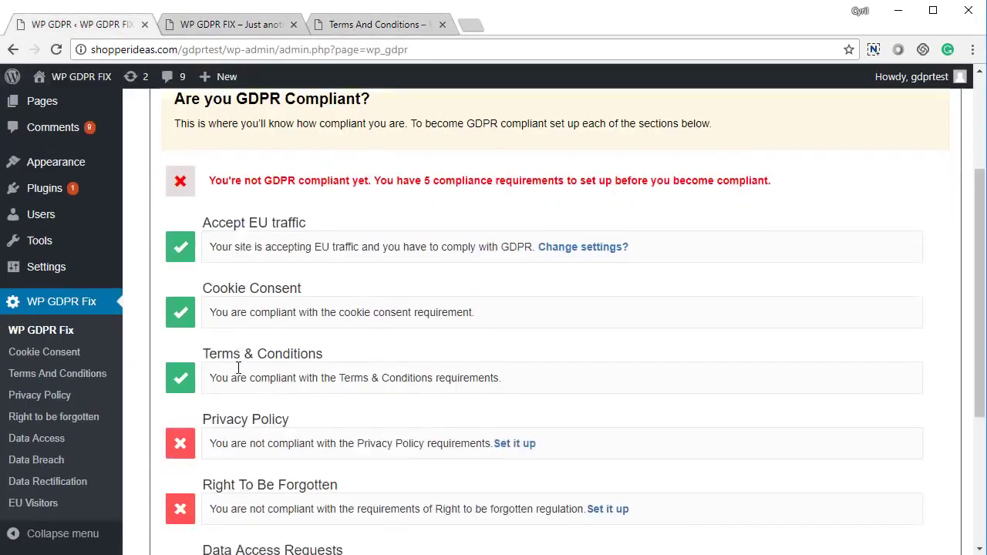
scroll(211, 356, up, 3)
click(346, 151)
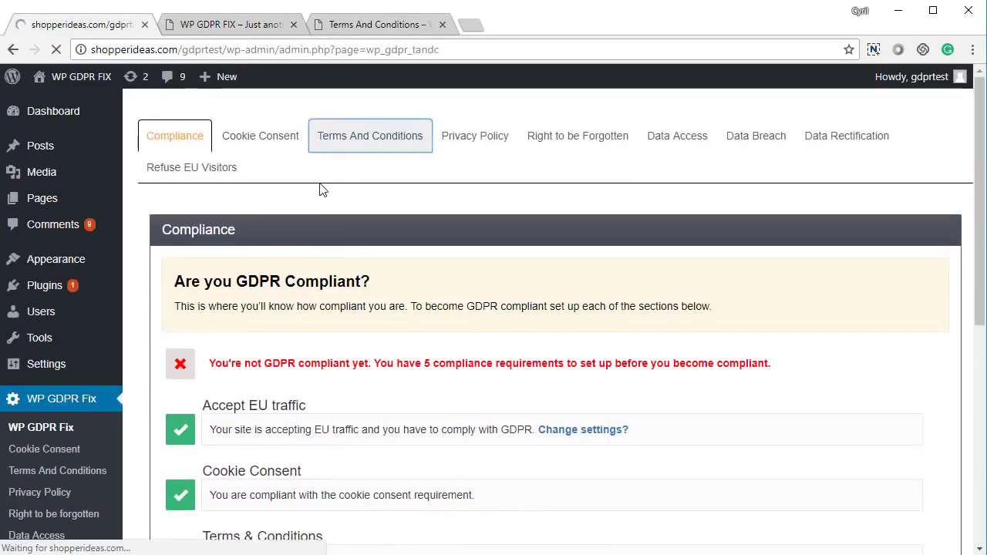
scroll(375, 260, down, 3)
Step: Submit acceptance on the Terms and Conditions page, then return to the plugin's admin settings
click(382, 25)
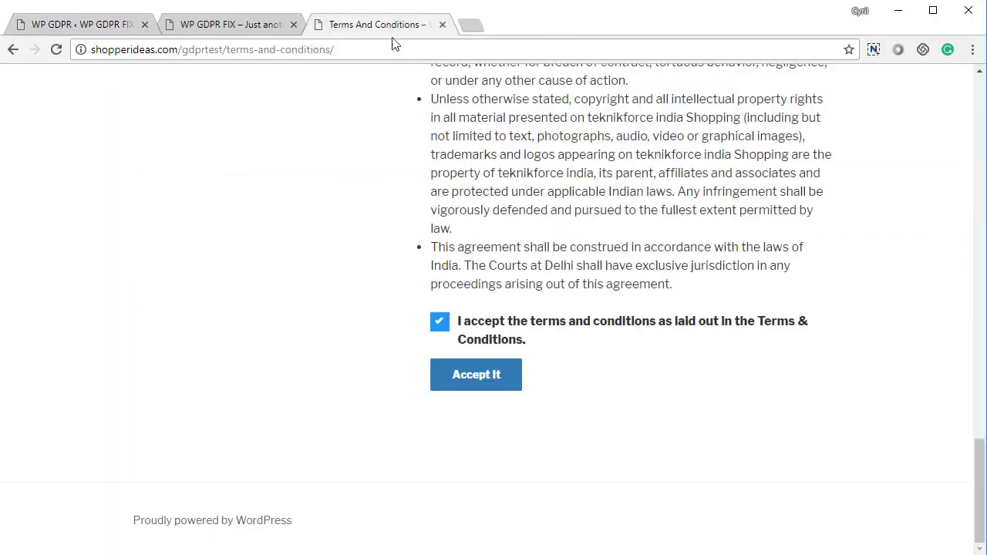
scroll(535, 346, up, 10)
scroll(535, 346, down, 5)
scroll(423, 481, down, 4)
click(491, 375)
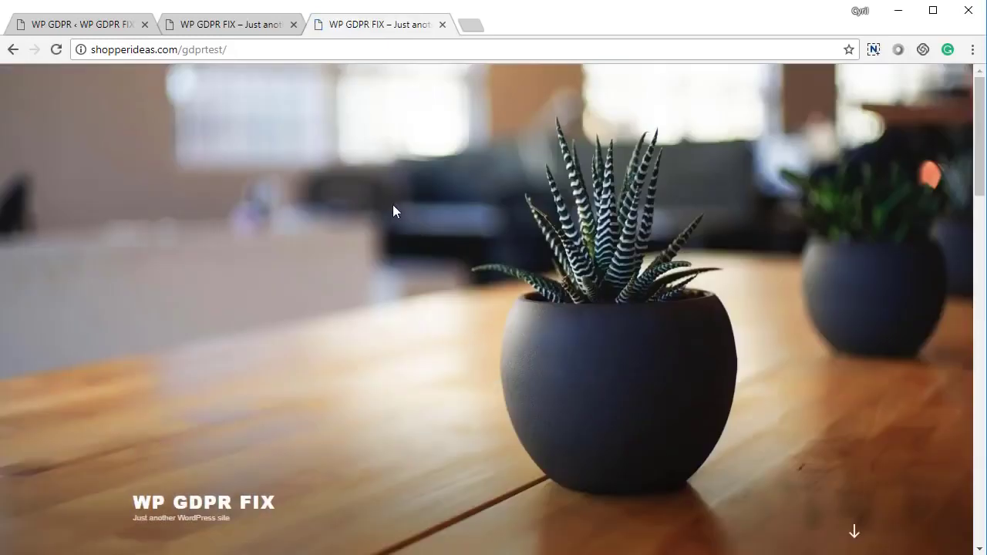
scroll(393, 204, down, 5)
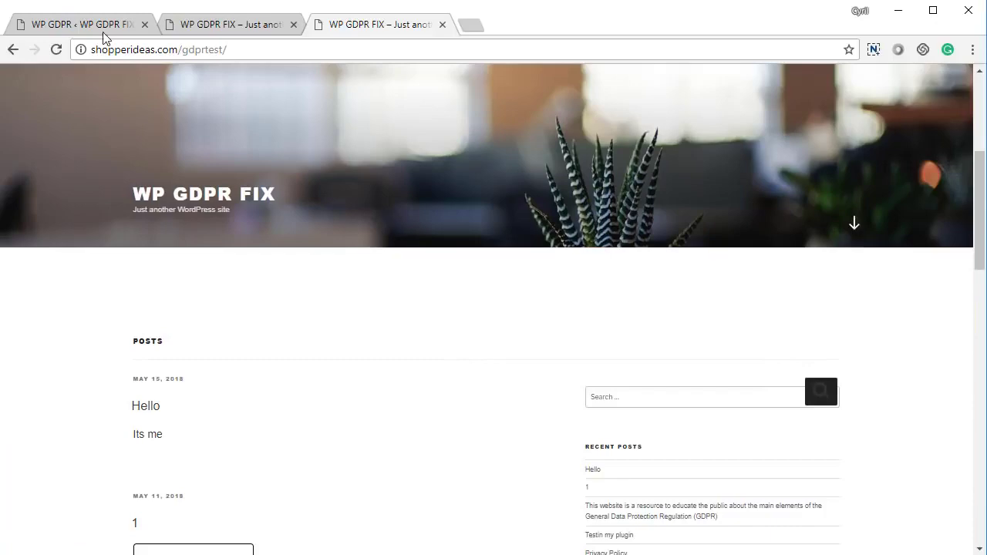
click(99, 29)
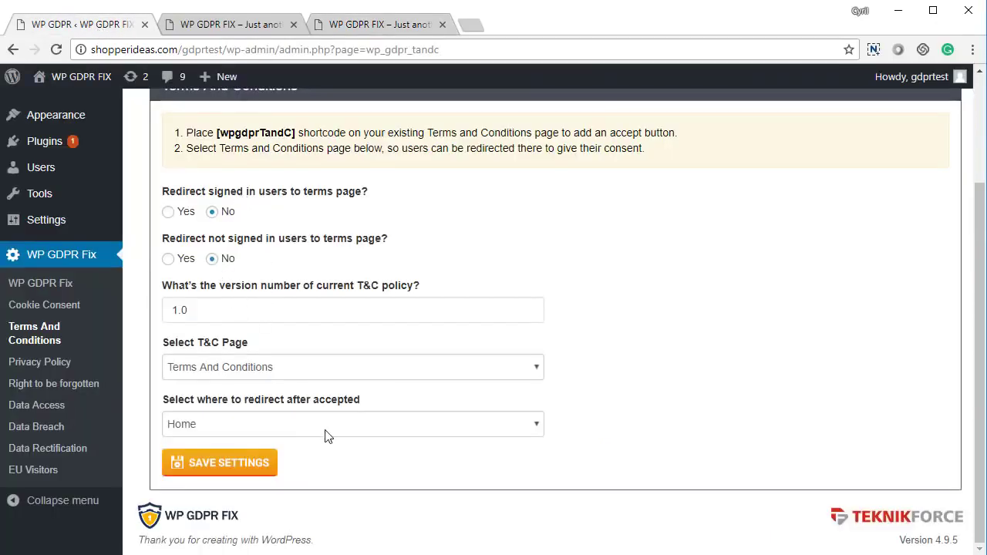
scroll(436, 449, up, 1)
scroll(436, 450, up, 3)
Step: Save Privacy Policy settings with version 1.0, the Privacy Policy page, and Home redirect
click(462, 145)
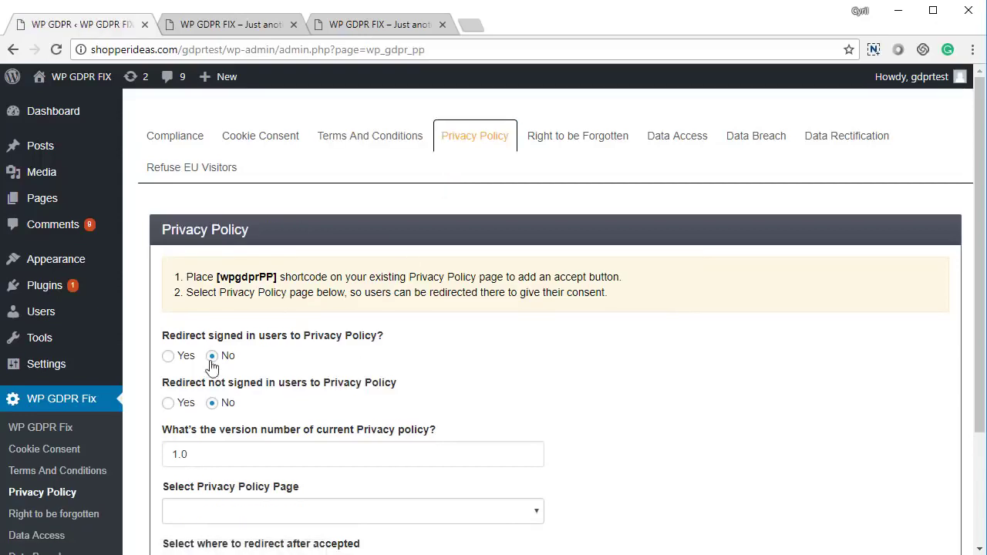
drag(214, 335, 327, 350)
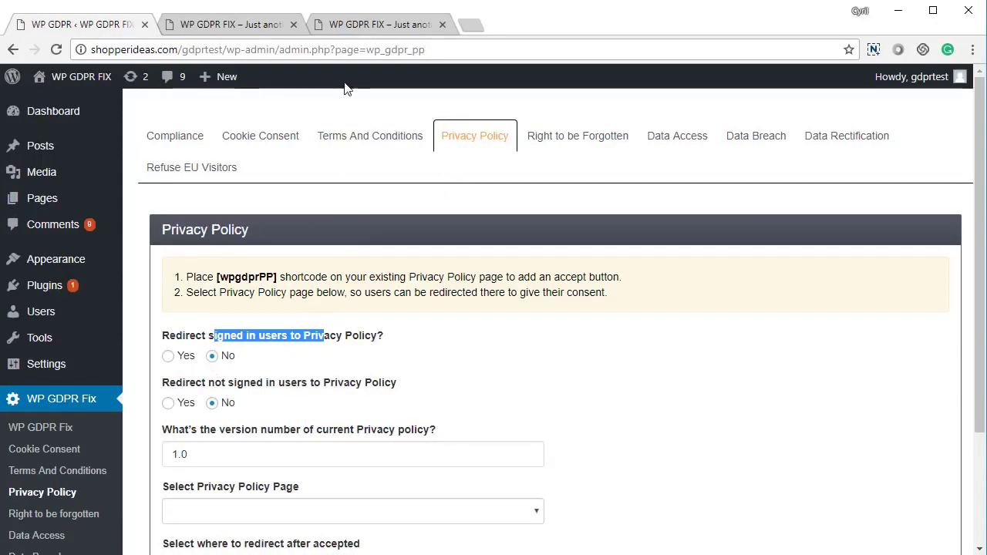
drag(202, 383, 330, 395)
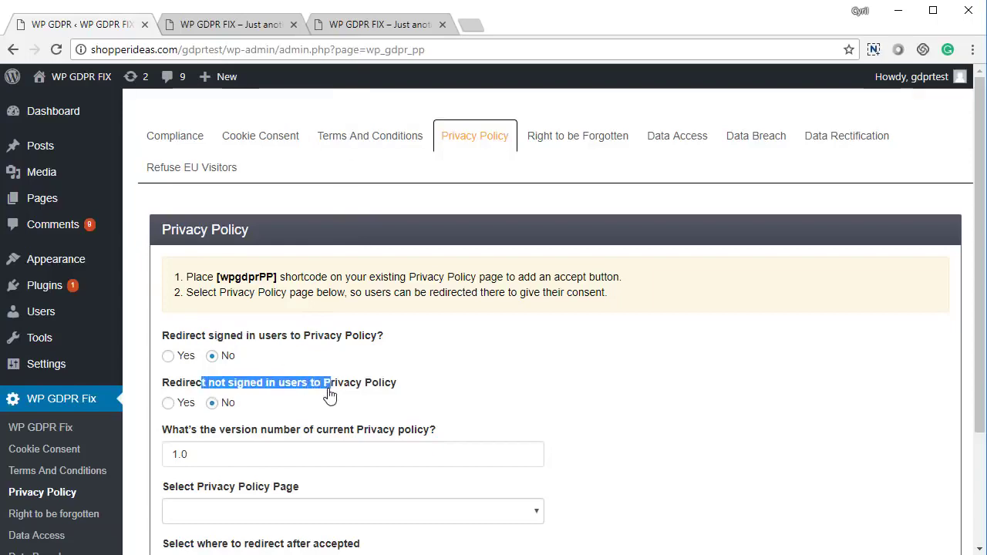
scroll(330, 407, down, 2)
double_click(242, 308)
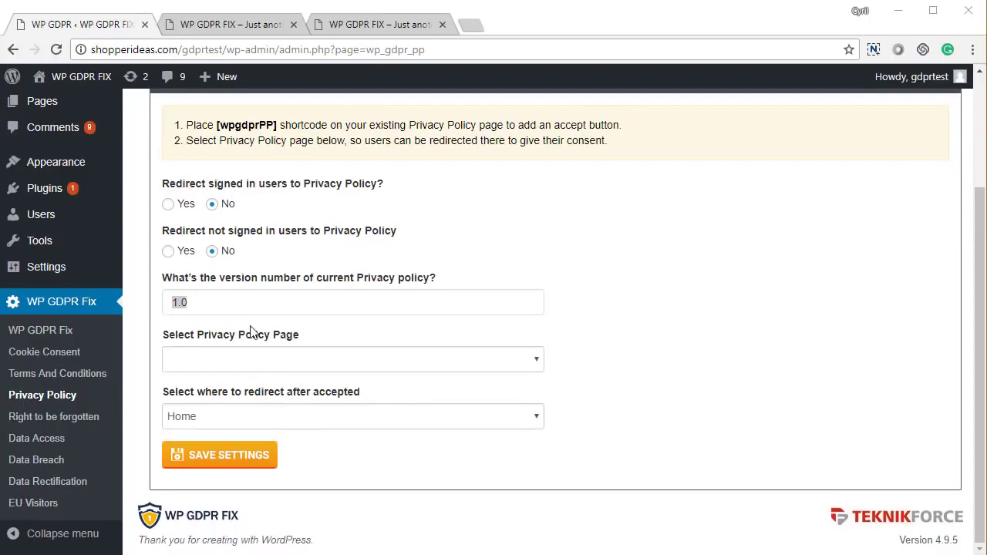
drag(223, 303, 189, 302)
click(167, 303)
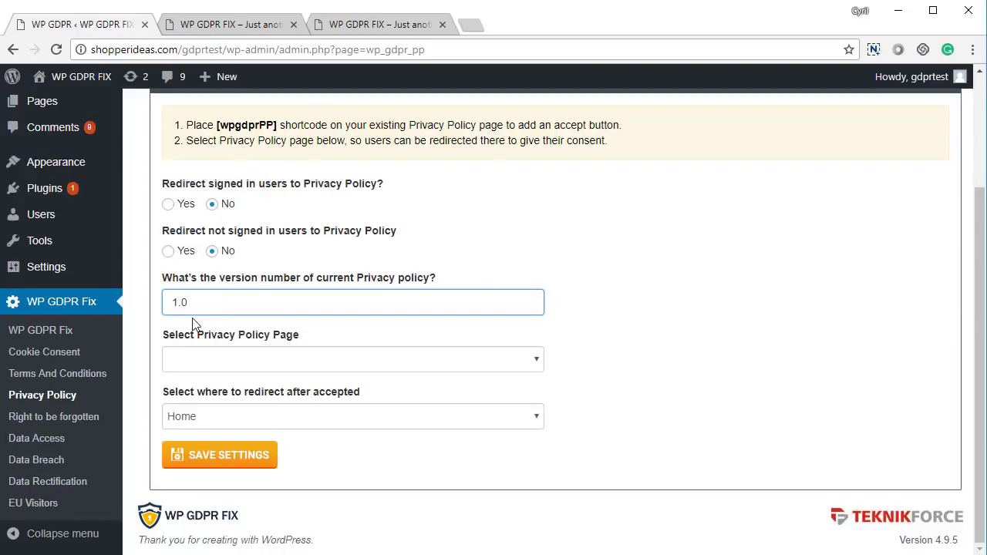
click(264, 360)
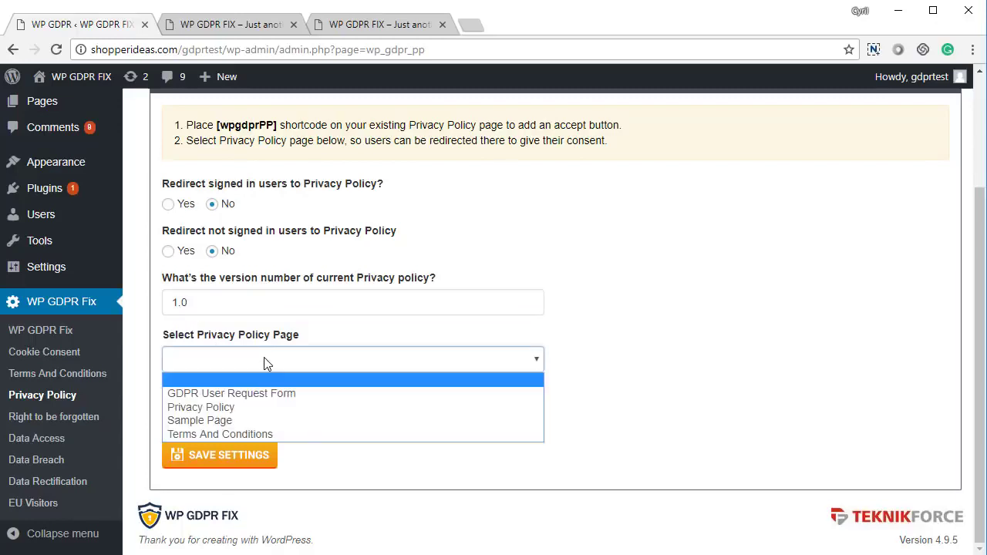
click(254, 407)
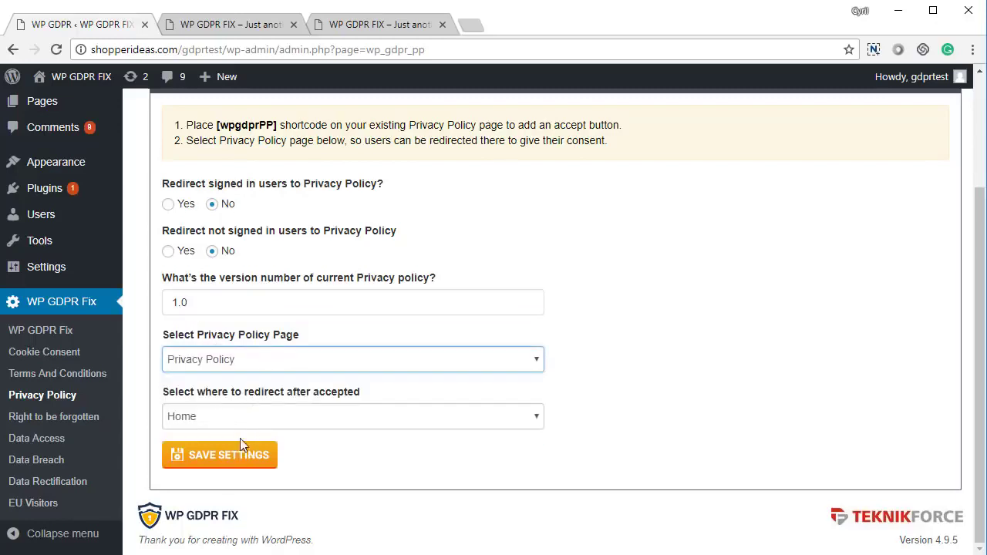
click(242, 425)
click(241, 436)
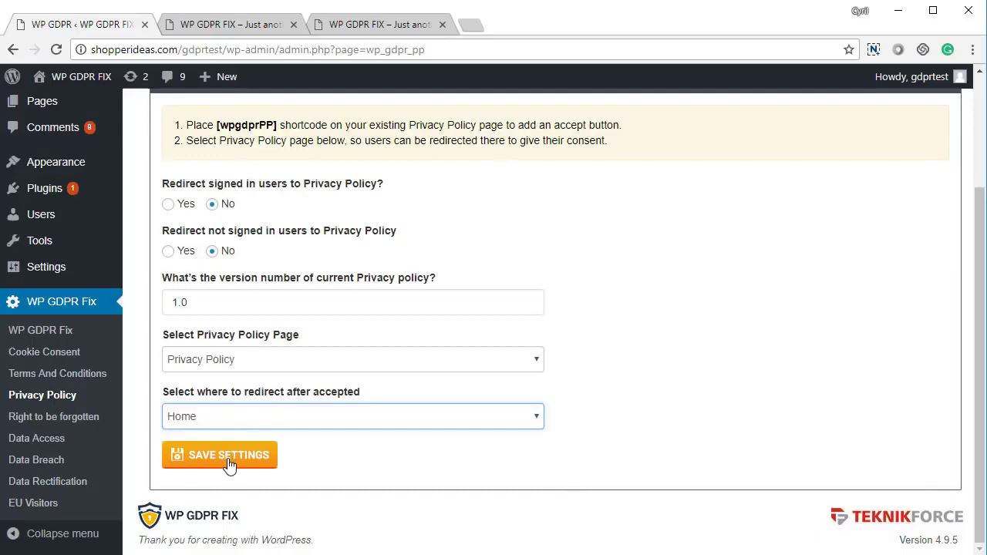
click(229, 457)
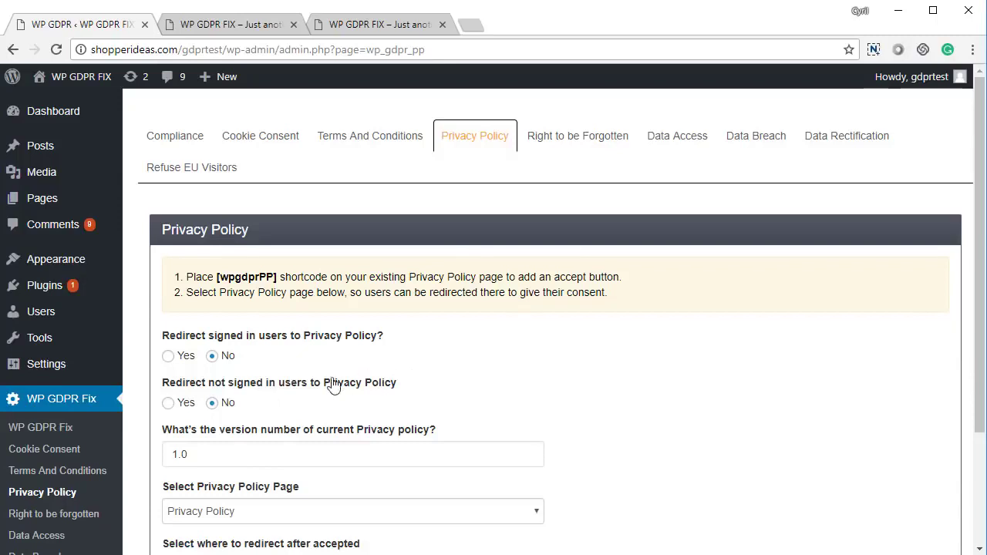
Step: Enable redirecting not-signed-in users to the Privacy Policy and save the settings
click(186, 361)
click(212, 356)
click(176, 405)
scroll(213, 403, down, 2)
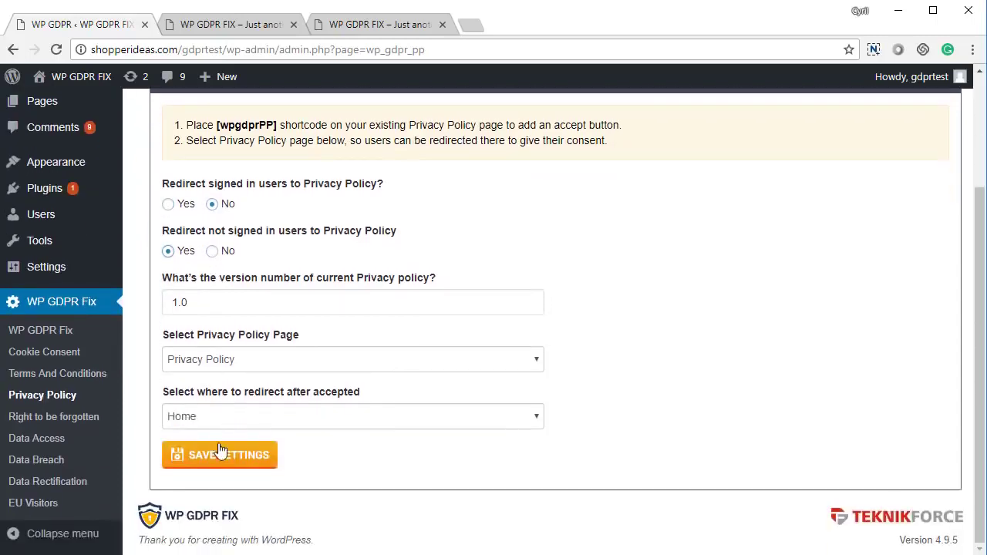
click(220, 455)
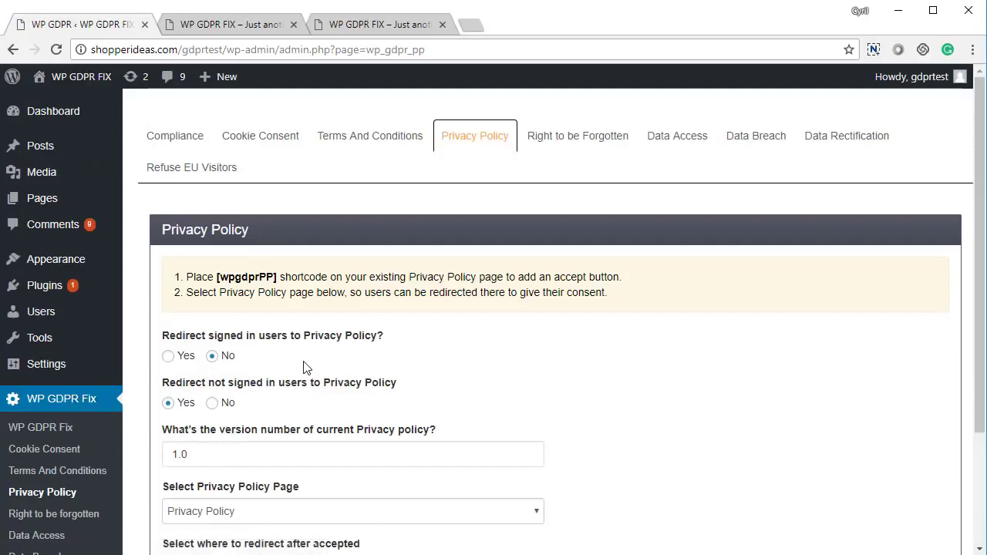
Step: Reload the site's Privacy Policy page, tick consent and accept the policy
click(263, 23)
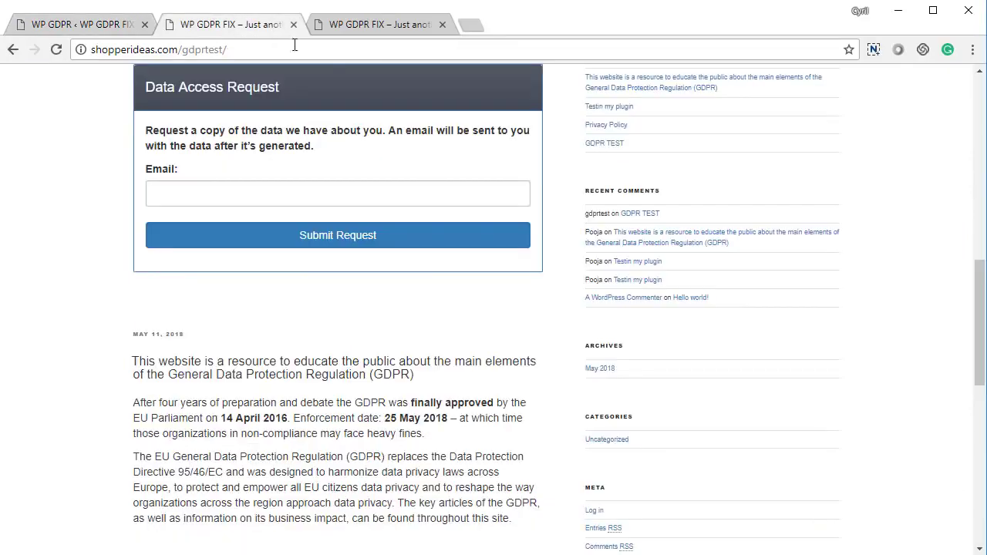
click(368, 25)
key(F5)
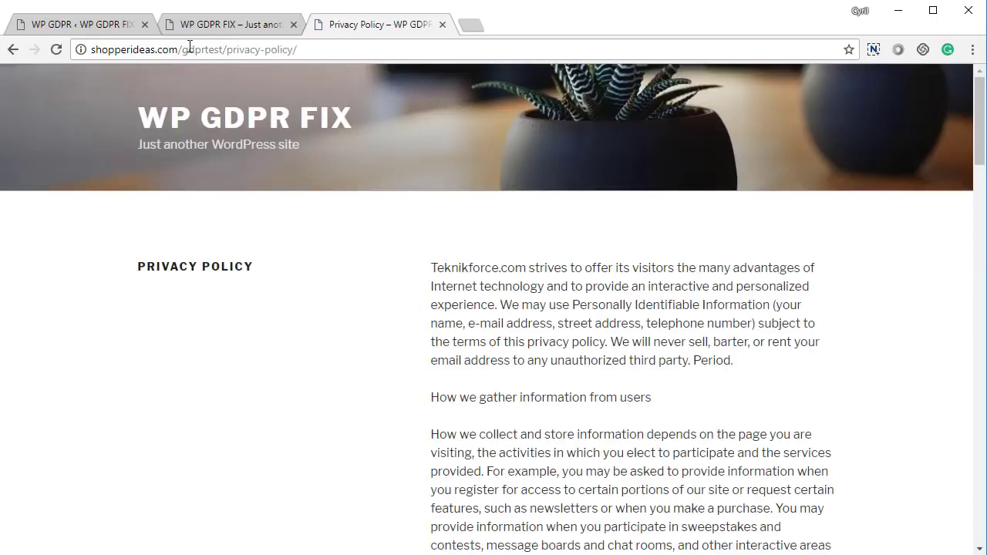
drag(190, 46, 473, 94)
click(534, 330)
scroll(636, 367, down, 20)
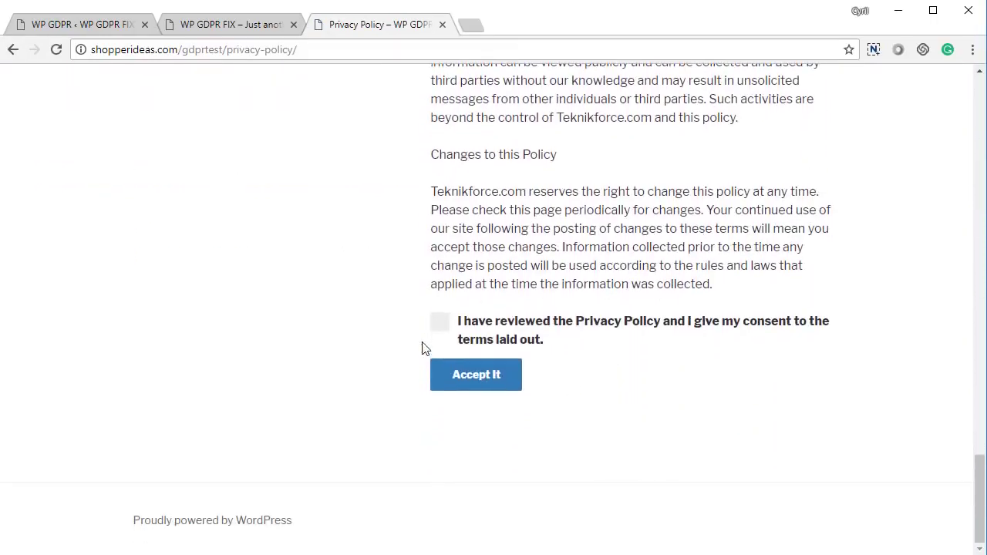
click(438, 322)
click(444, 376)
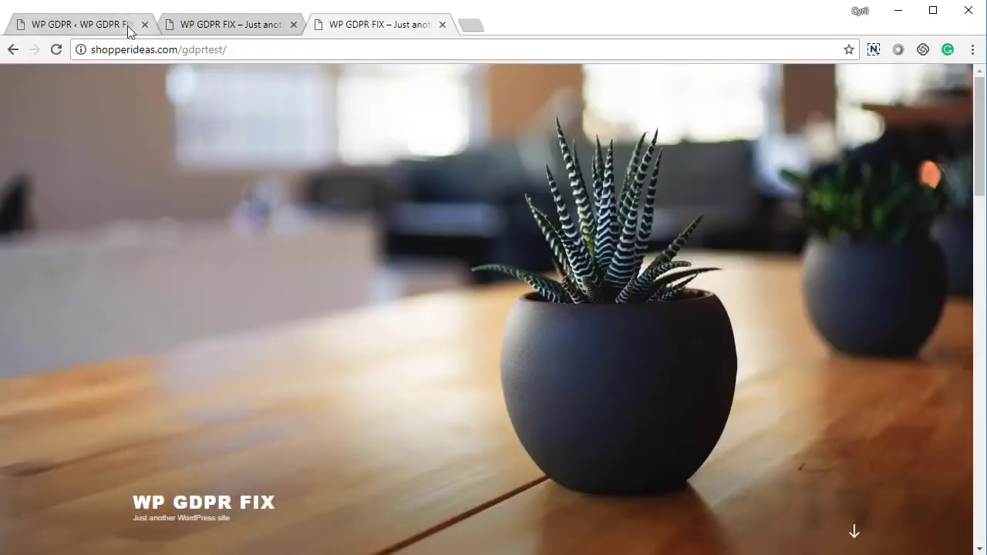
Step: Save the Privacy Policy settings with the not-signed-in redirect back to No
click(130, 31)
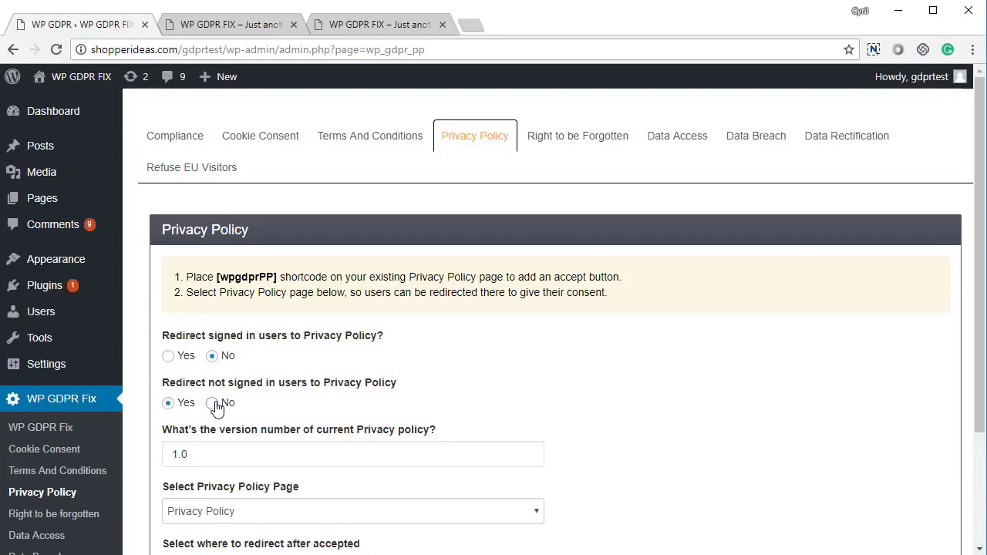
scroll(231, 431, down, 2)
click(240, 453)
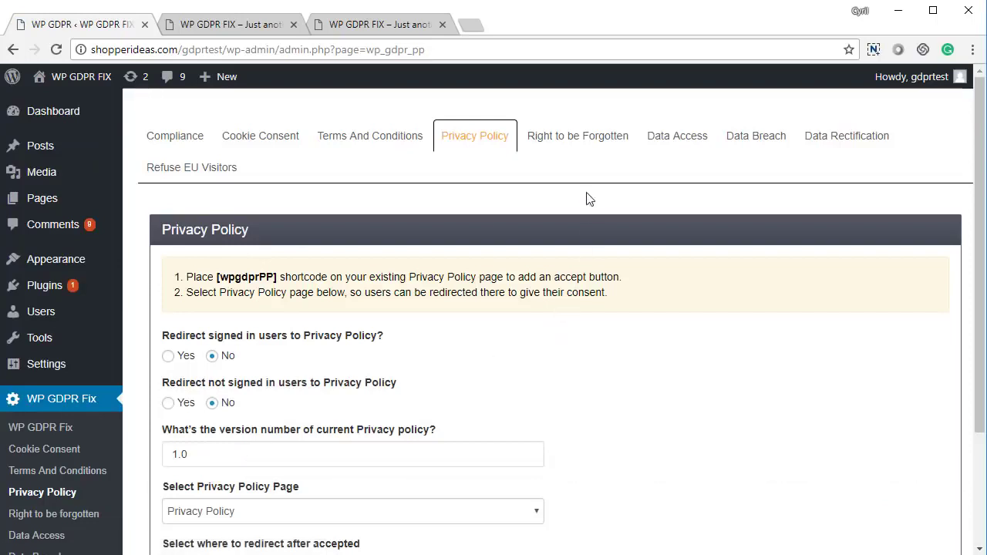
click(586, 148)
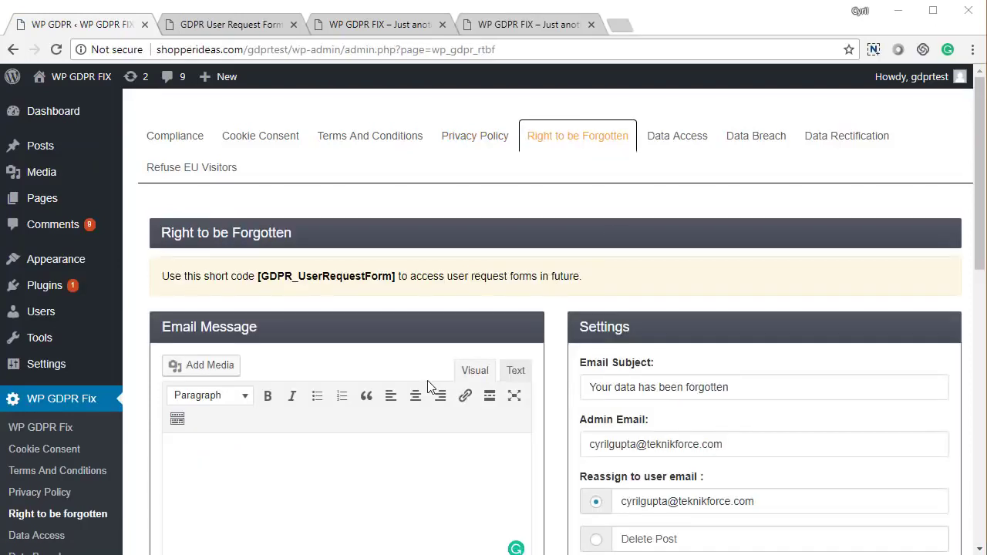
Step: Fill the Right to be Forgotten email message with the default text and scroll to the Request List
scroll(378, 393, down, 3)
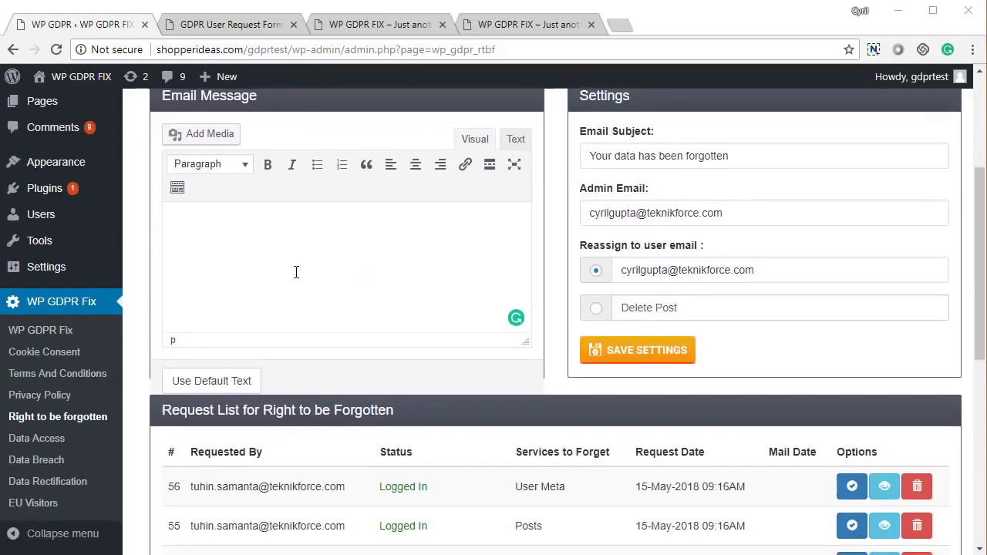
click(242, 380)
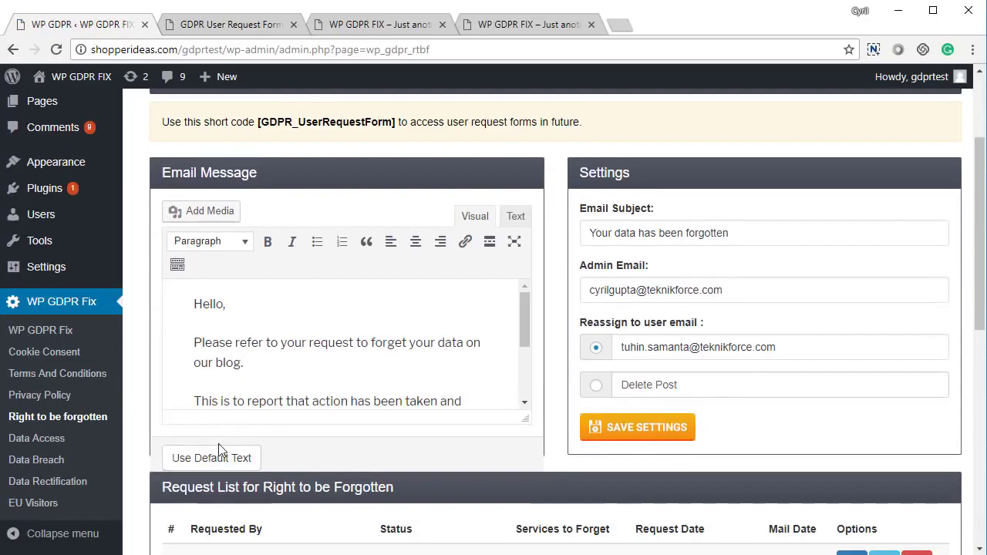
scroll(293, 332, down, 3)
scroll(296, 331, up, 3)
scroll(296, 334, down, 2)
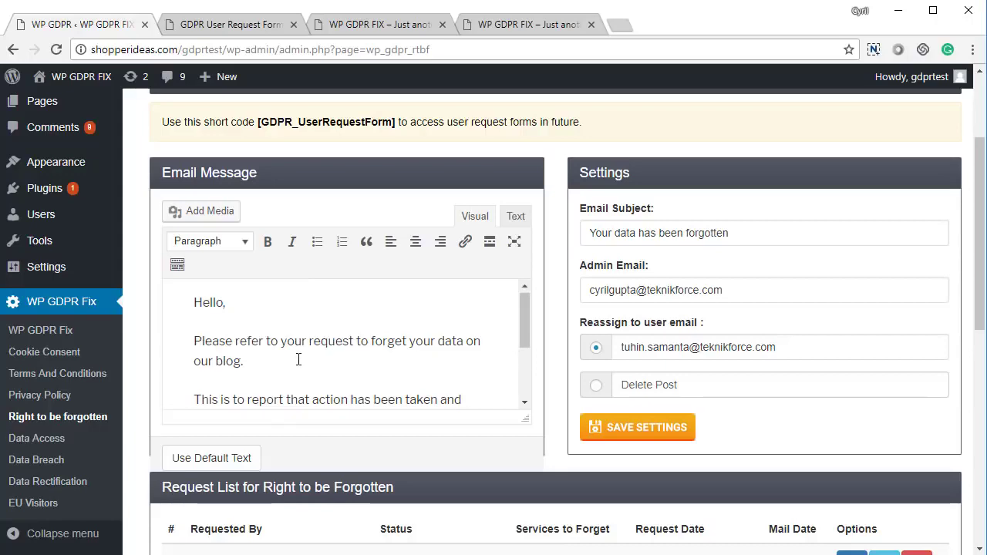
scroll(496, 350, down, 5)
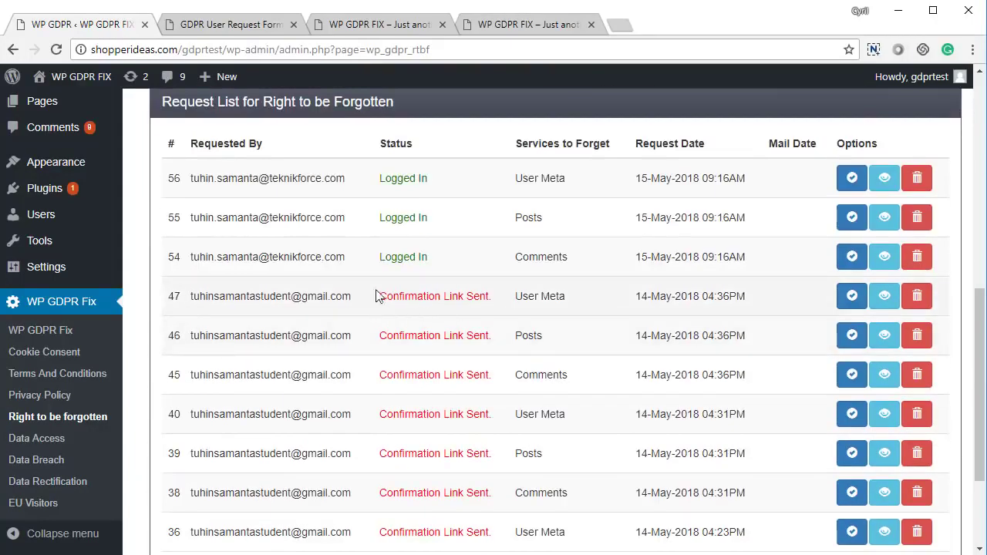
scroll(388, 356, down, 3)
scroll(391, 357, up, 4)
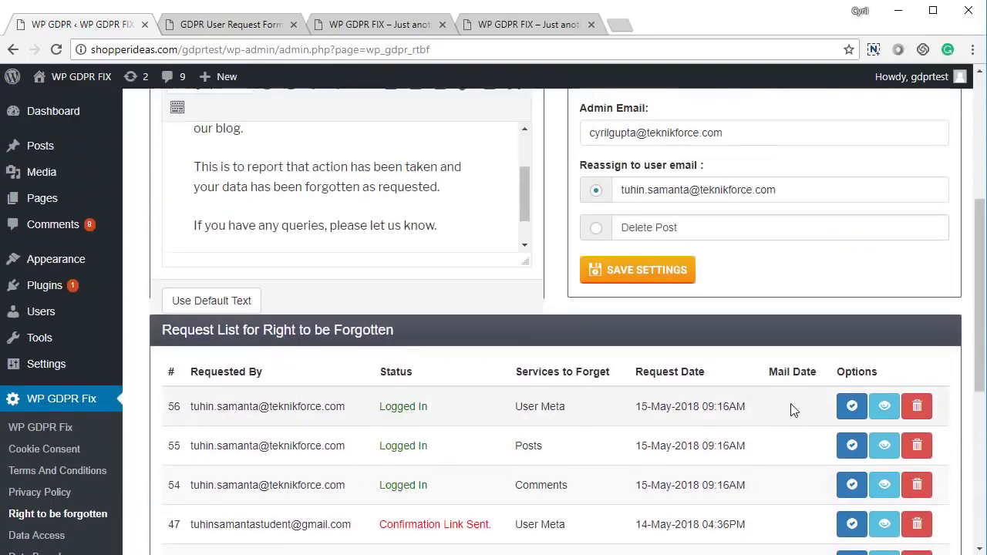
scroll(791, 408, down, 2)
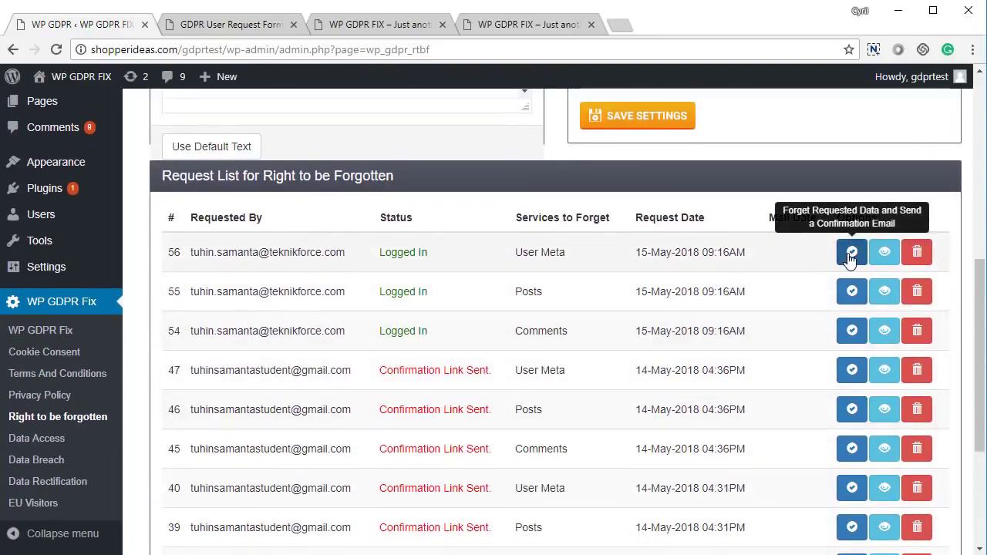
scroll(845, 266, down, 1)
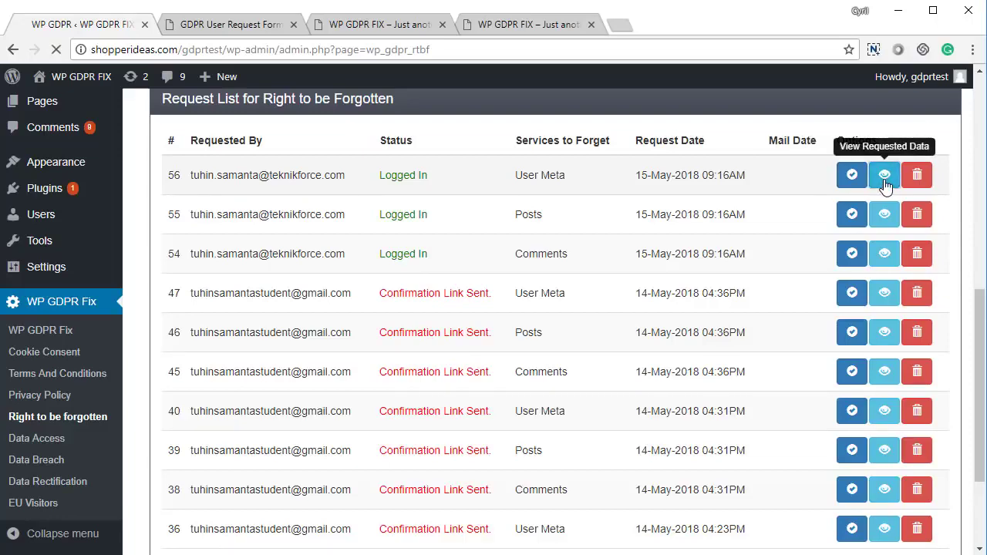
Step: View request 56's stored user meta, then go back to the request list
click(884, 175)
scroll(376, 214, down, 9)
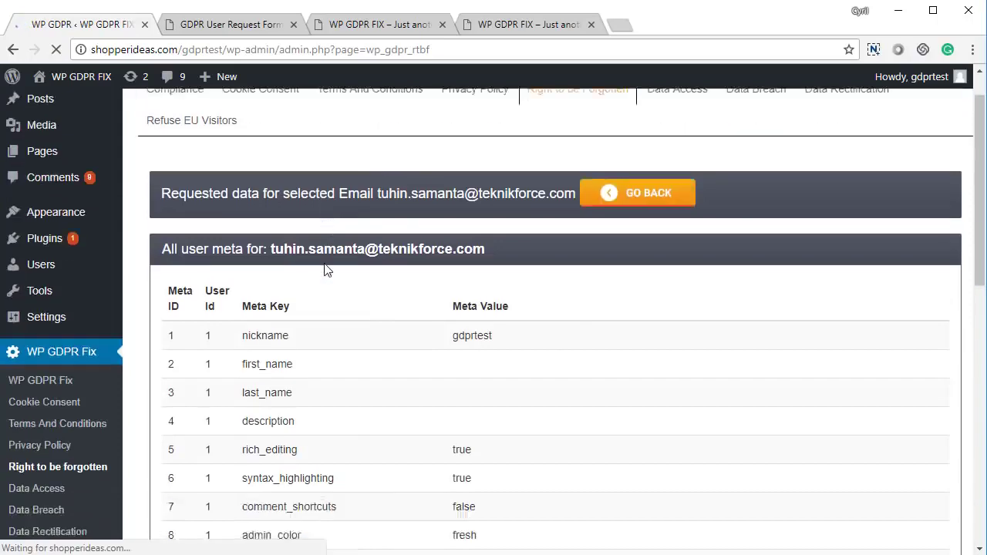
scroll(330, 256, up, 3)
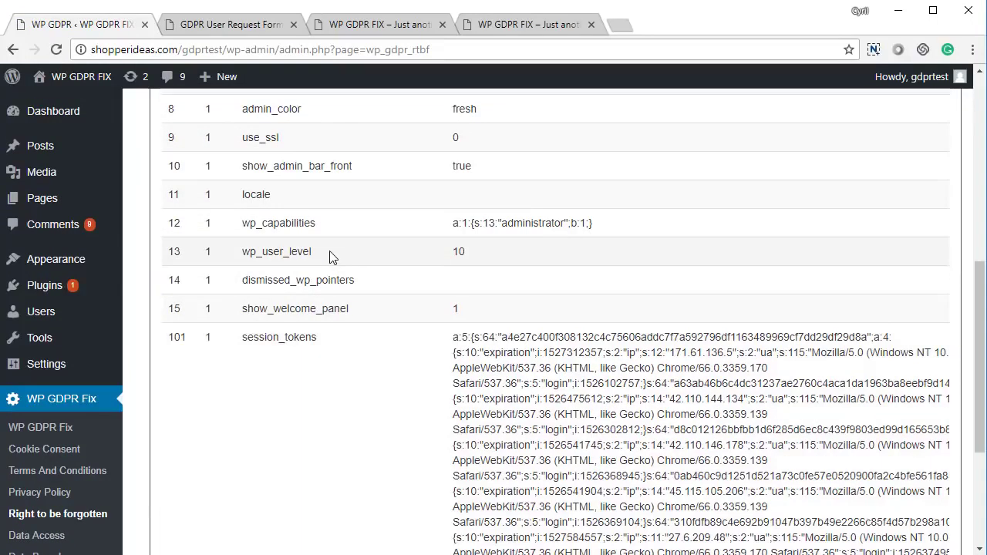
right_click(331, 257)
click(341, 262)
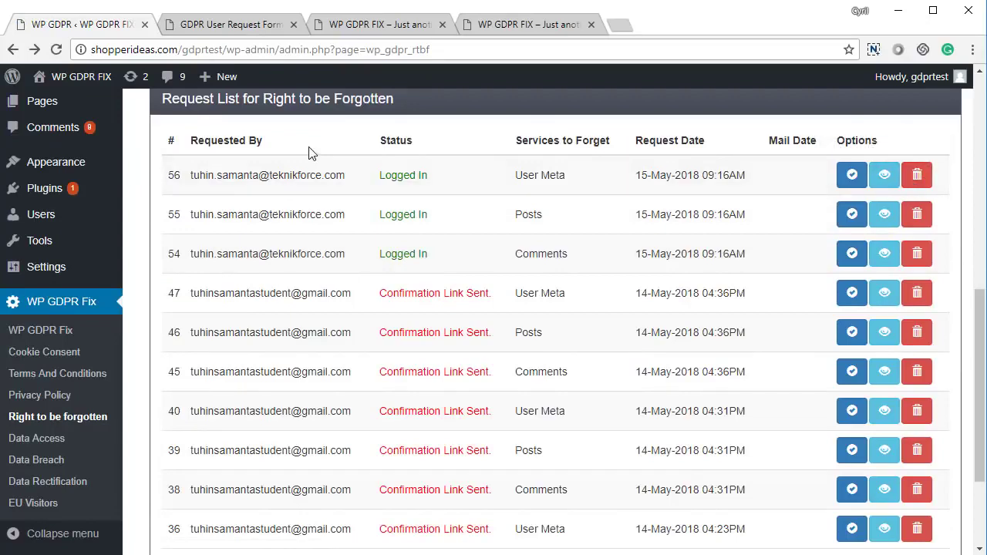
Step: Open the Forget Data Request form and tick WordPress Comments, Posts and User Data
click(236, 30)
click(611, 235)
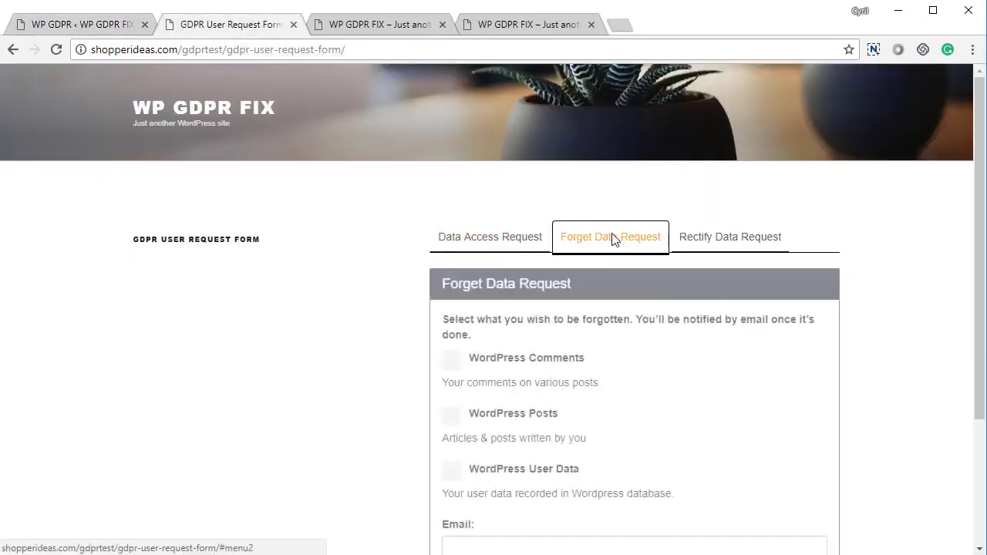
scroll(508, 330, down, 2)
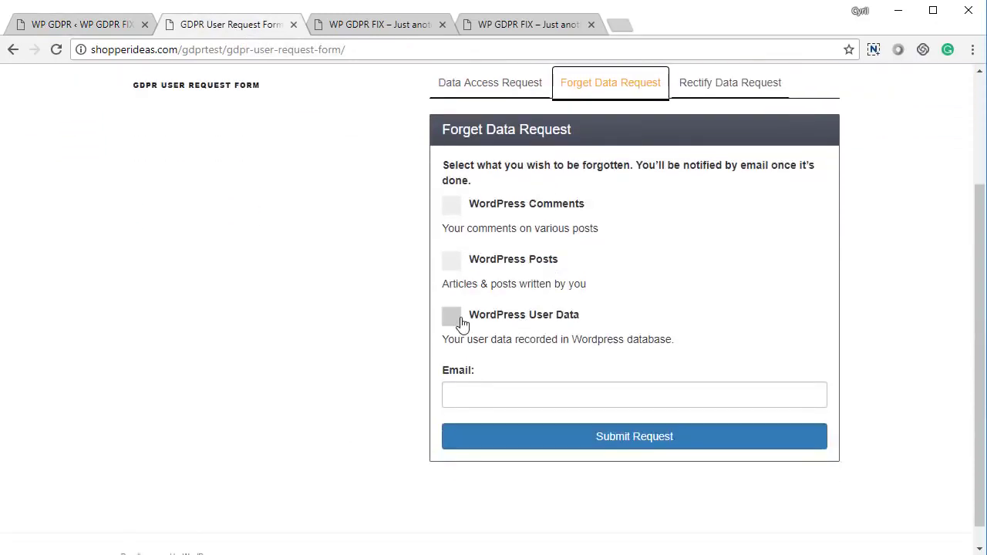
scroll(460, 323, up, 1)
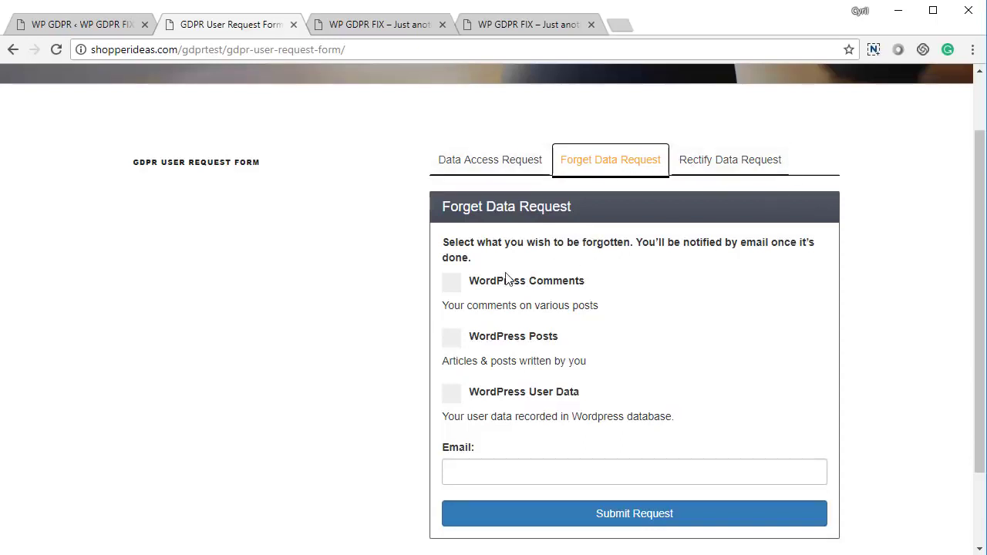
scroll(506, 288, down, 1)
click(522, 188)
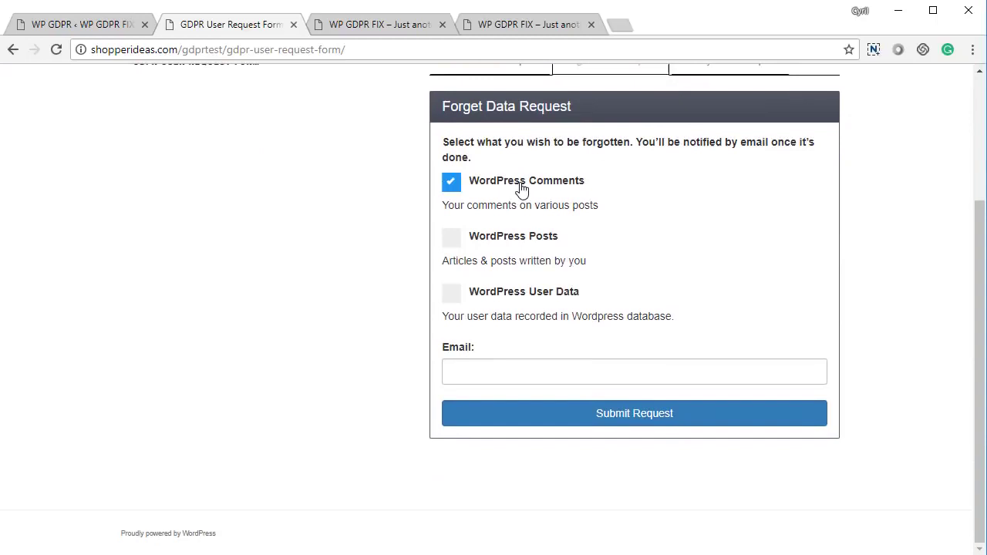
click(505, 244)
click(507, 300)
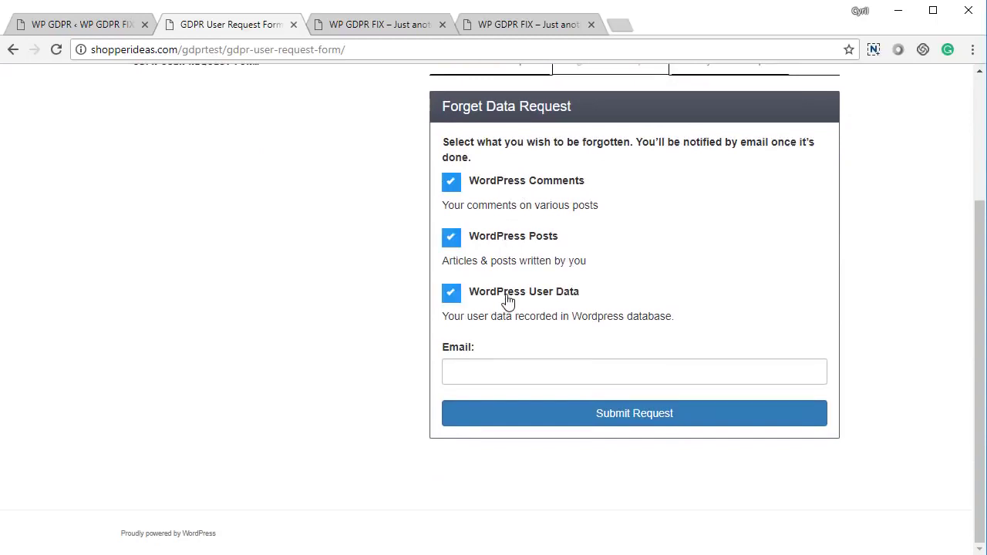
Step: Enter the requester's e-mail, submit the request, dismiss the mail-sent alert, and return to admin
click(493, 379)
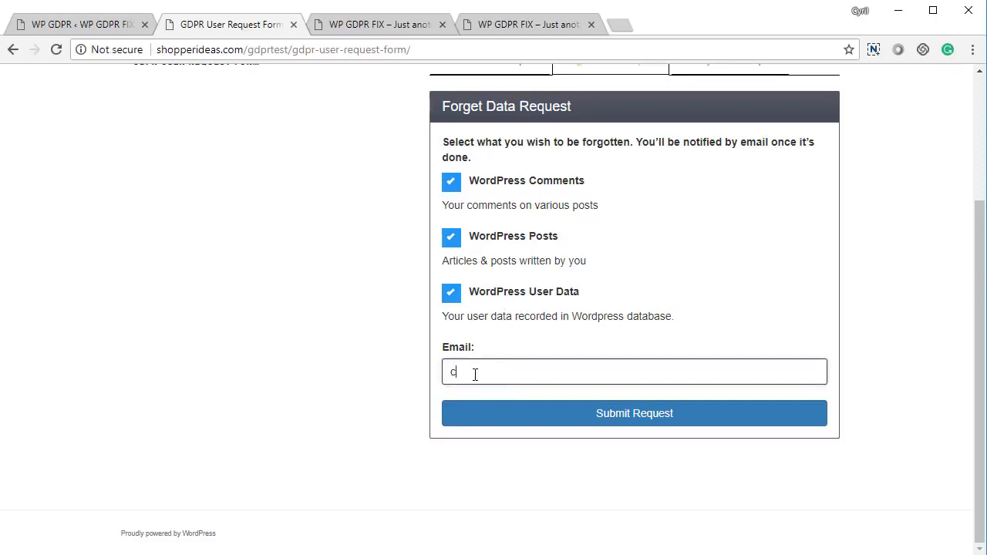
click(505, 406)
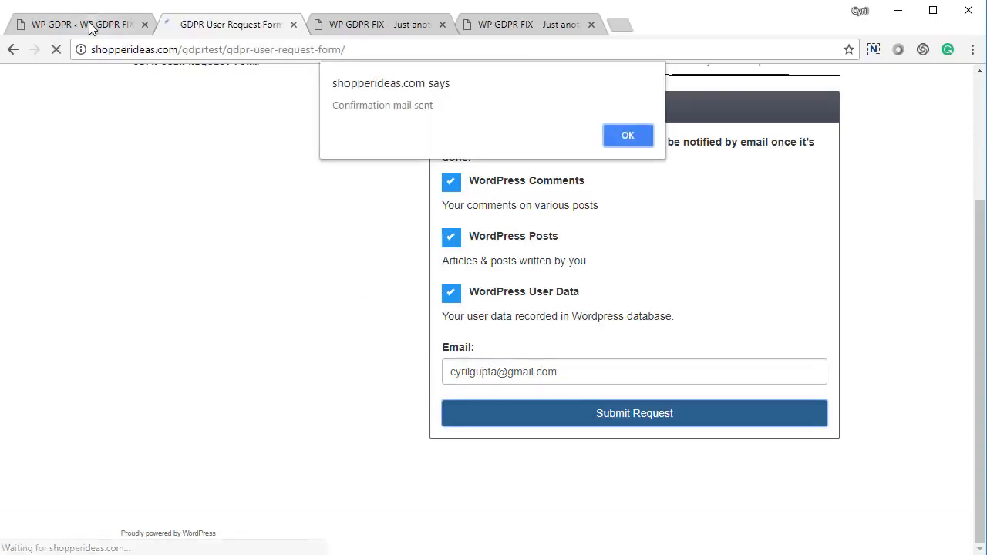
click(616, 136)
click(31, 25)
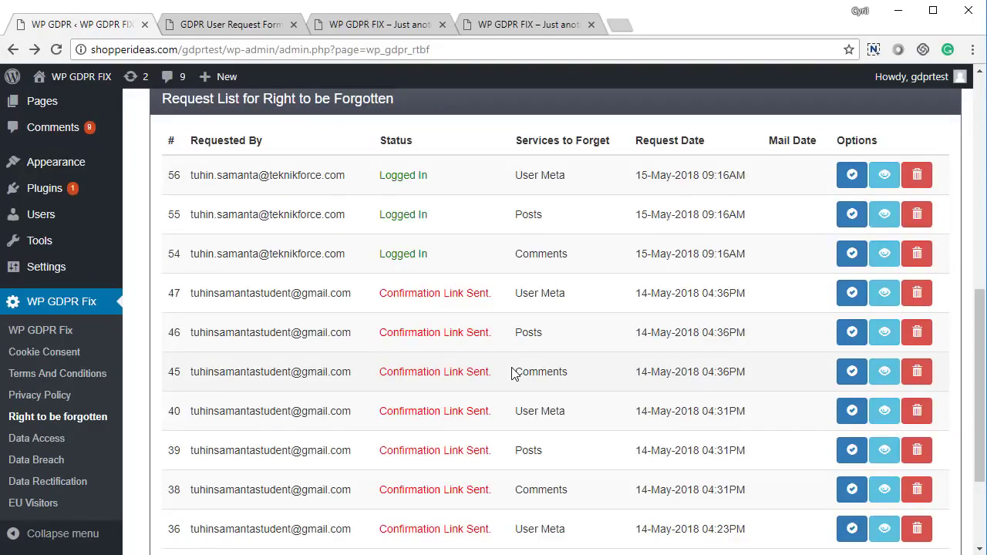
Step: Review the Right to be Forgotten email message, subject and admin email fields
scroll(513, 373, up, 1)
scroll(506, 370, down, 1)
scroll(462, 373, up, 1)
scroll(445, 375, down, 3)
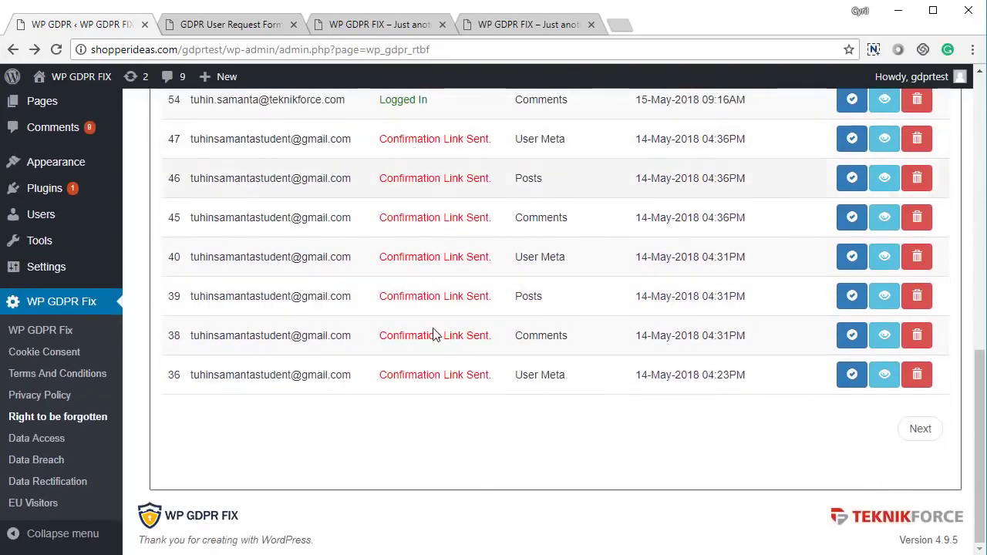
scroll(454, 396, up, 5)
scroll(456, 397, down, 4)
scroll(463, 374, up, 3)
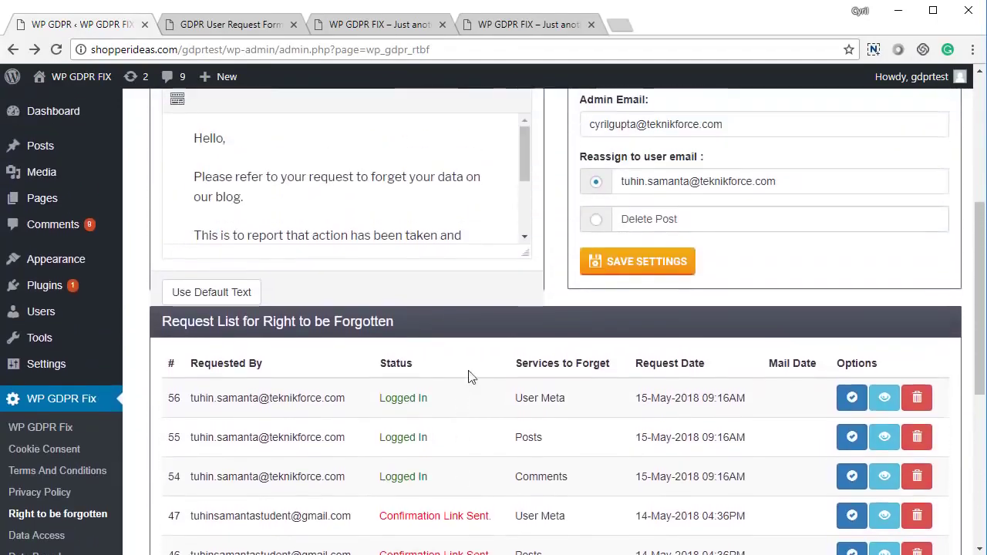
scroll(472, 377, up, 3)
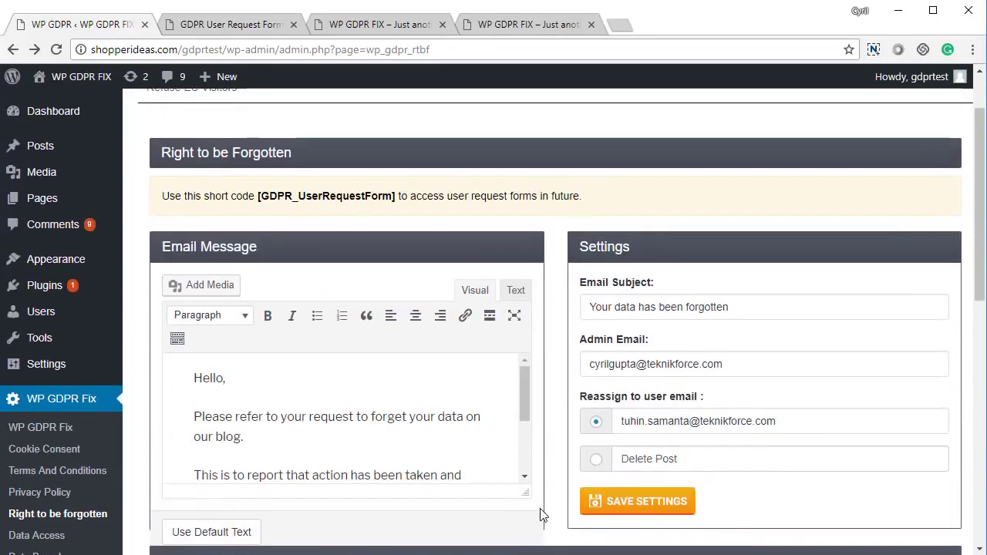
click(394, 432)
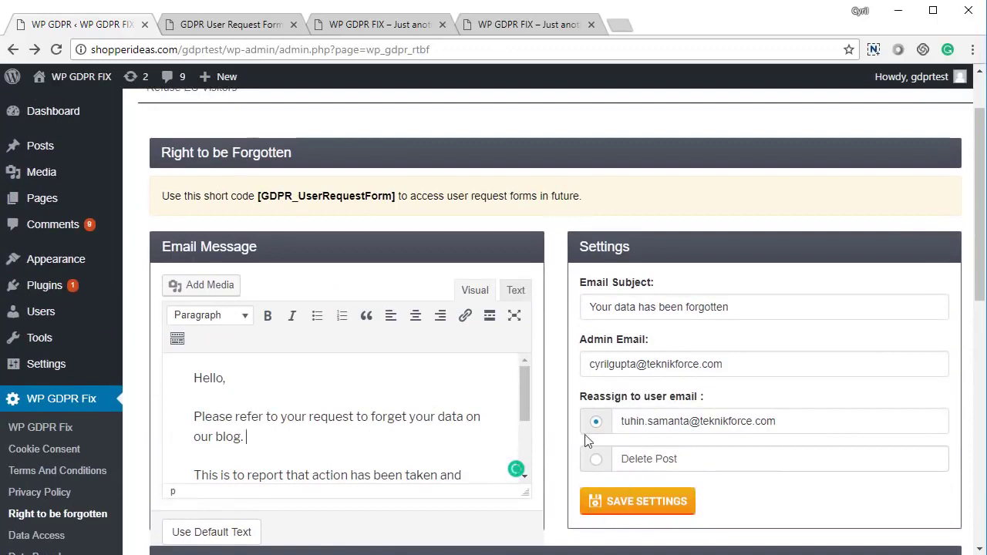
triple_click(720, 307)
click(699, 363)
triple_click(699, 364)
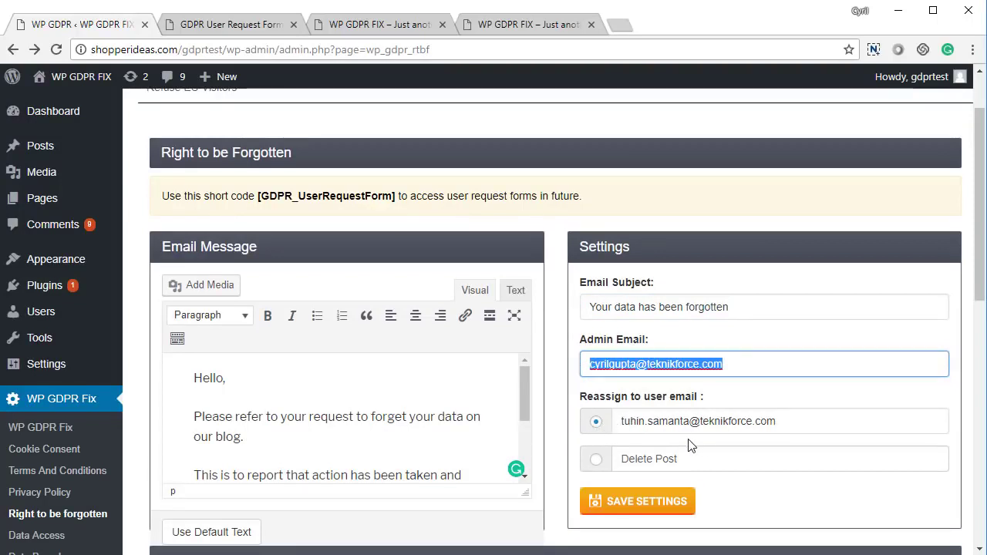
click(598, 470)
Step: Reassign forgotten users' posts to another user's email instead of deleting them, and save
click(598, 461)
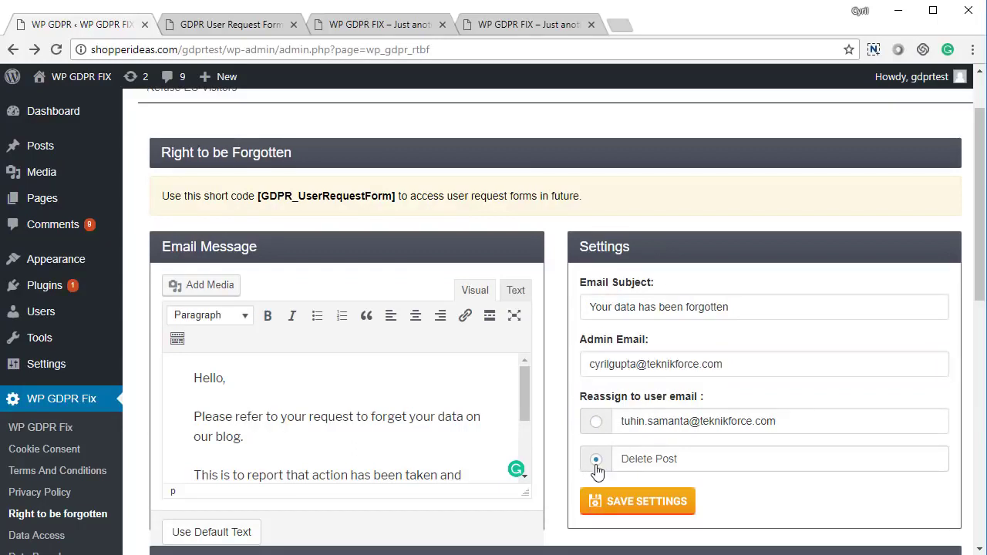
click(596, 423)
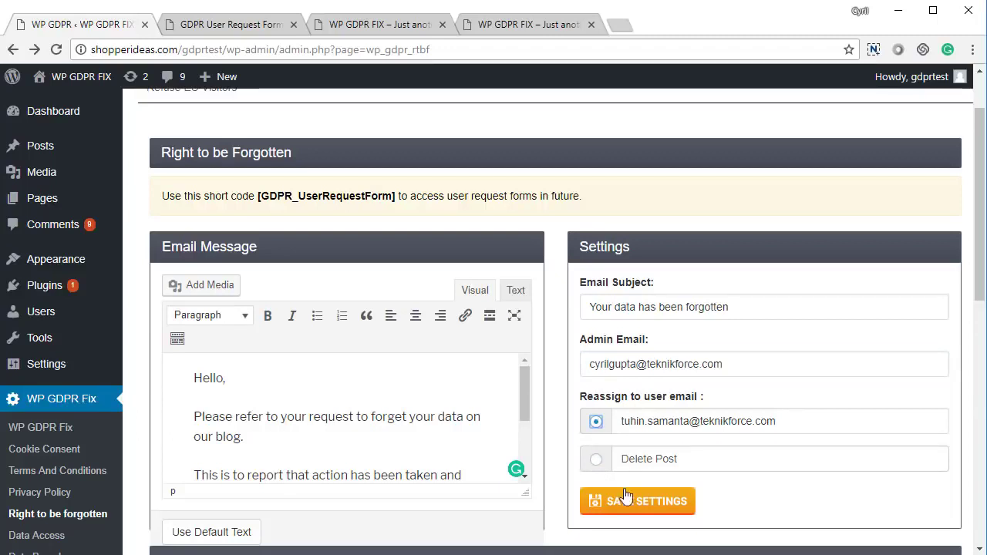
click(630, 505)
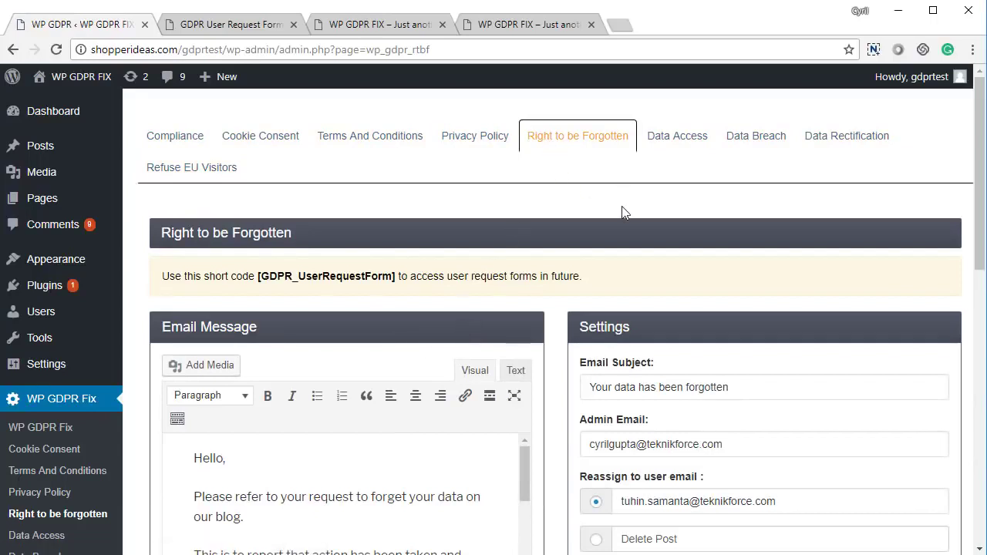
Step: Look over the Data Access settings, then bring up the front-end Data Access Request form
click(681, 147)
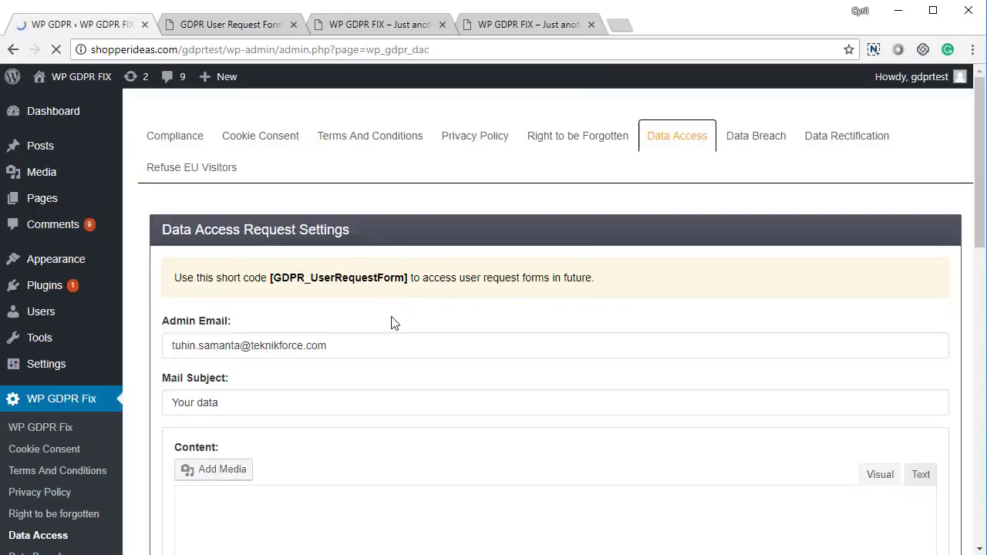
scroll(390, 323, down, 5)
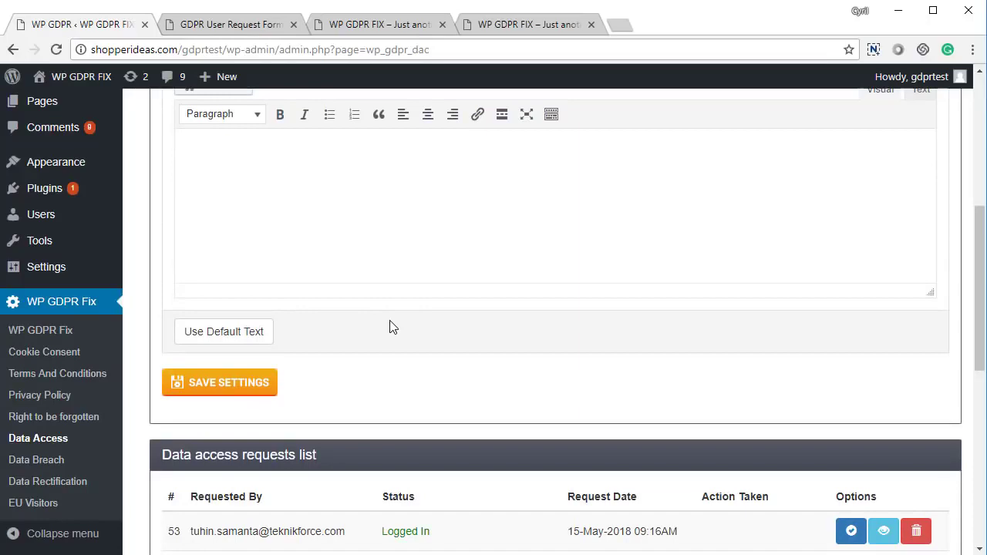
scroll(391, 327, up, 5)
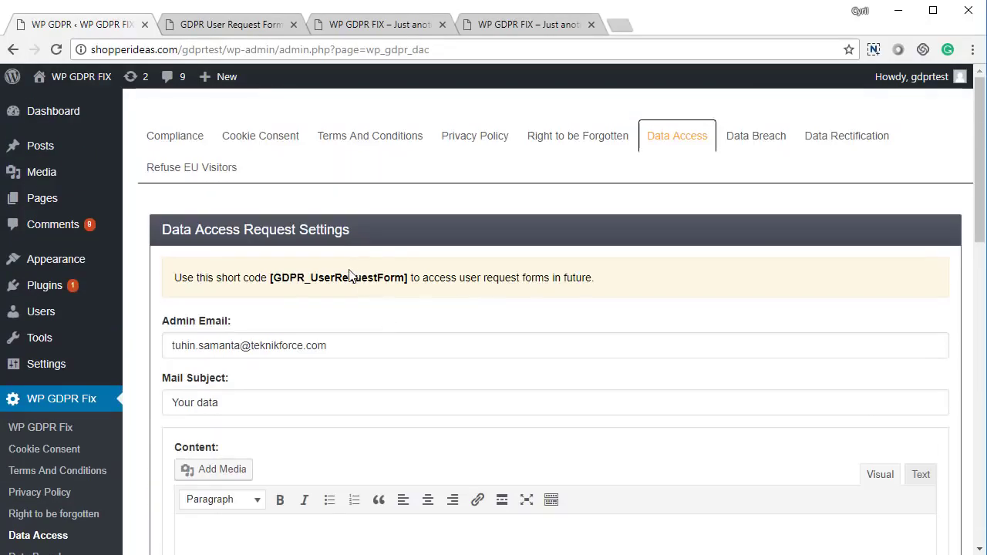
click(246, 25)
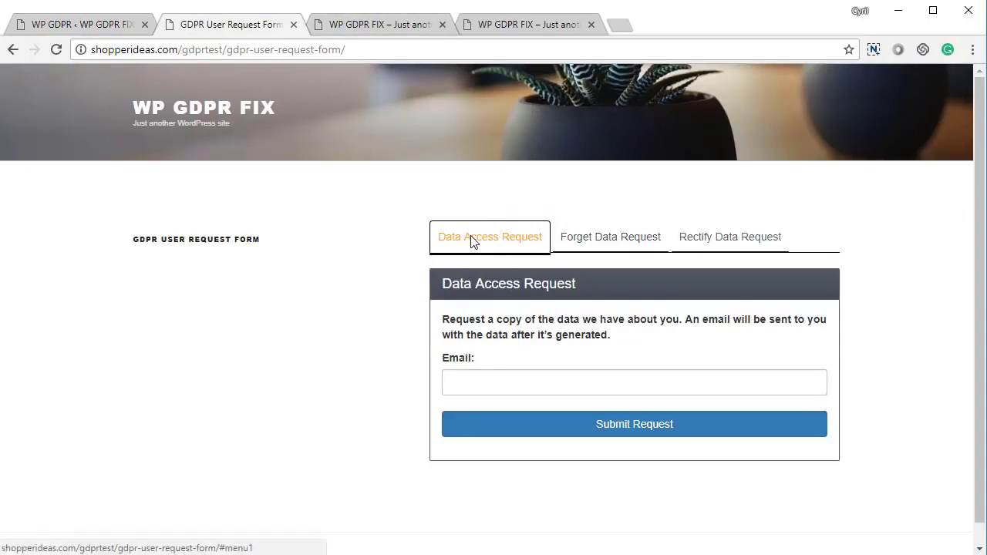
Step: Submit a data access request with the requester's email address and return to the admin Data Access page
click(502, 382)
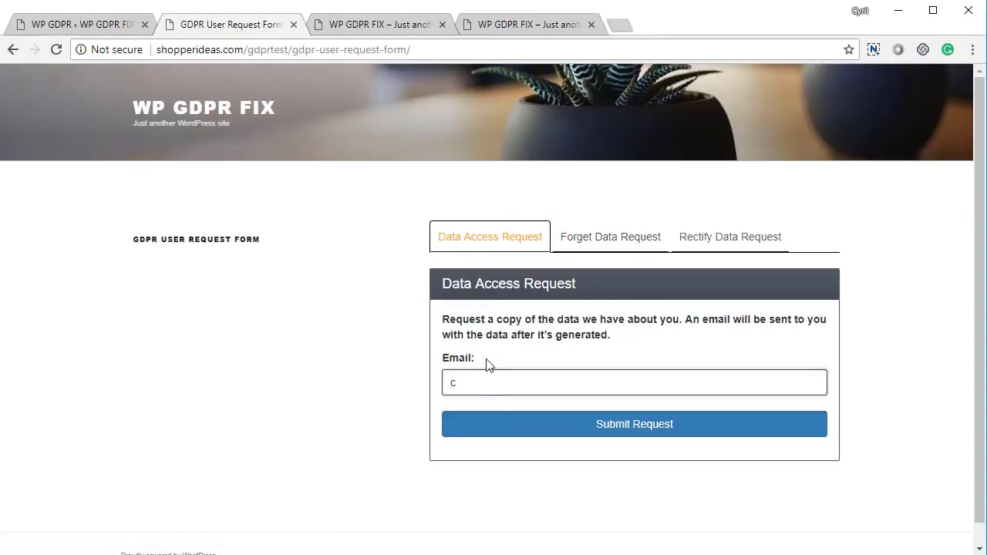
click(641, 430)
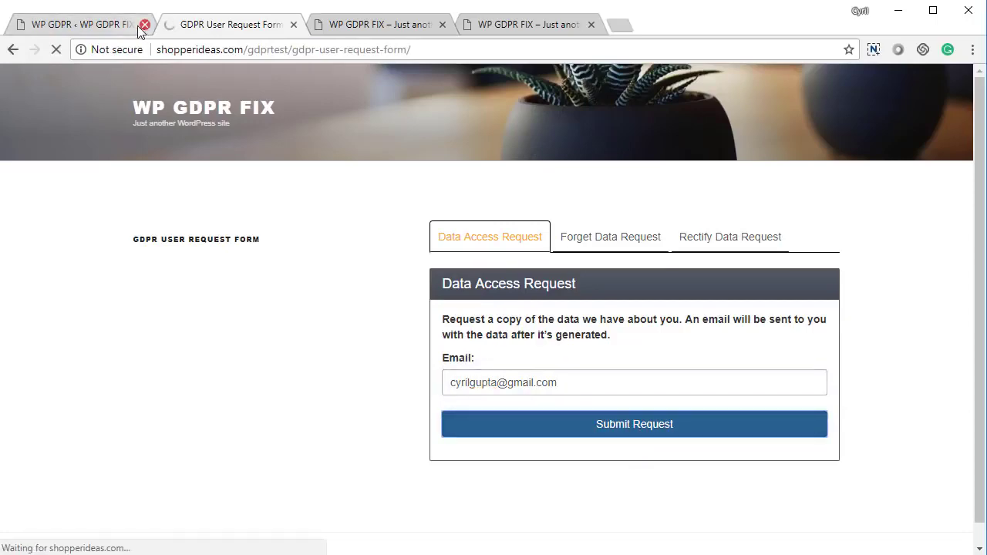
click(129, 28)
scroll(469, 383, down, 10)
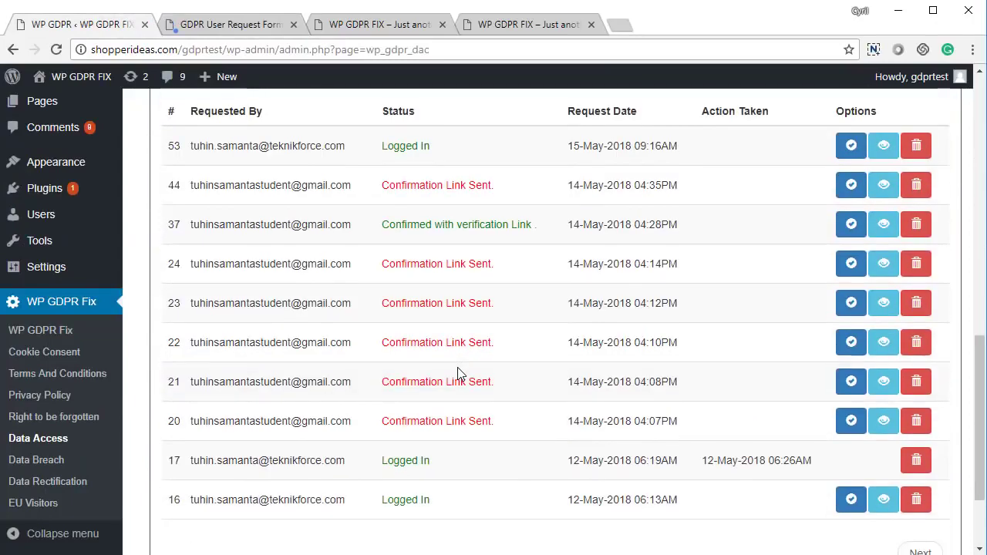
Step: Reload the Data Access page and confirm request 63 shows status Confirmation Link Sent
key(F5)
scroll(419, 370, up, 5)
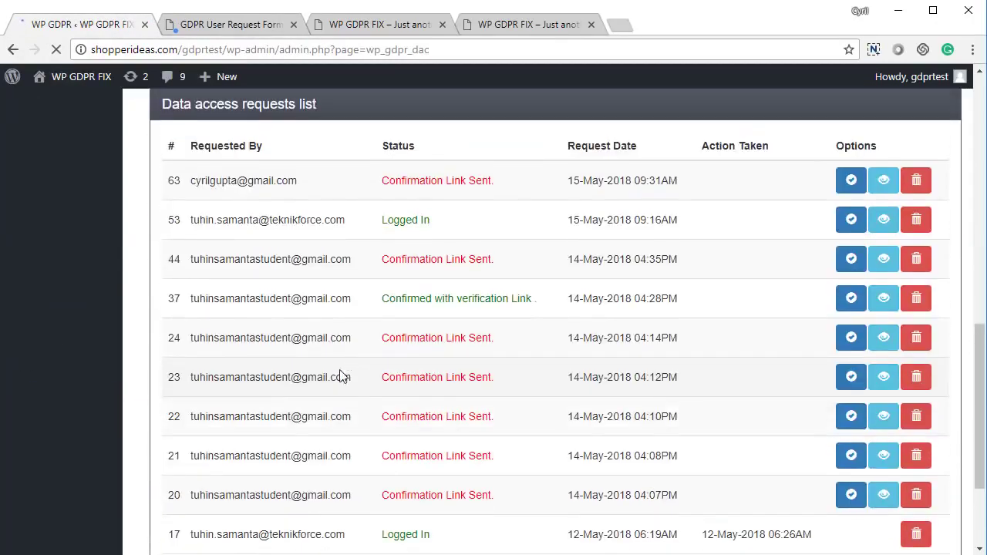
drag(248, 483, 625, 500)
click(465, 486)
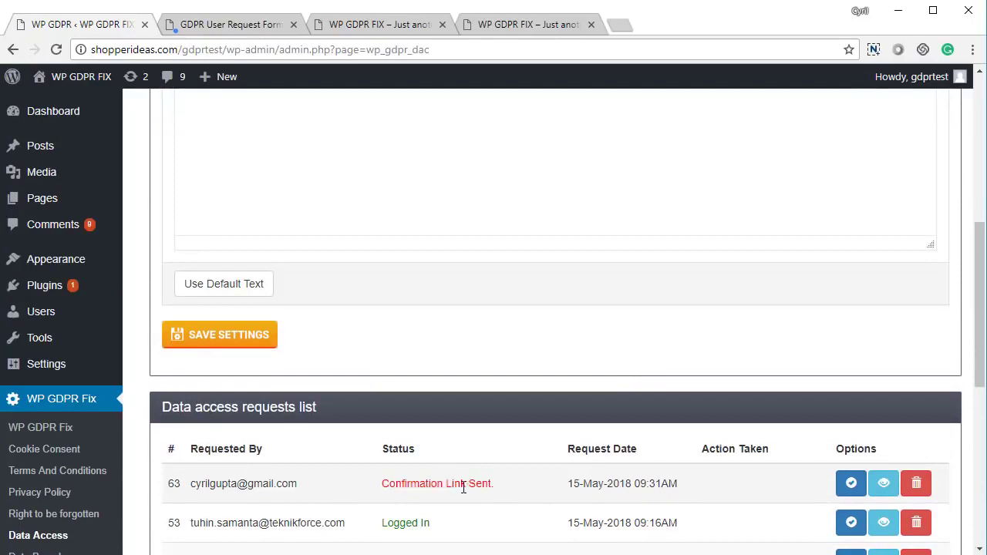
drag(443, 484, 531, 484)
click(532, 484)
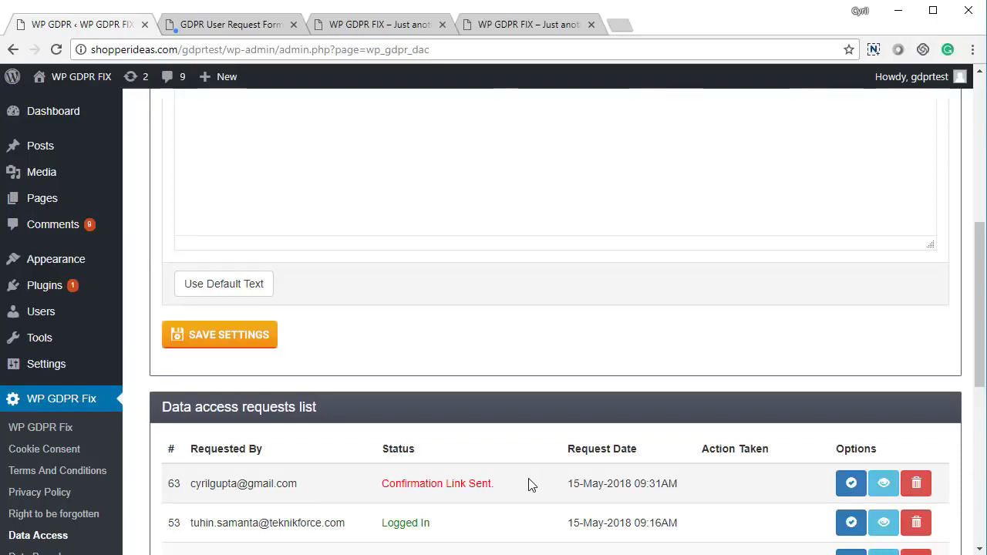
scroll(516, 505, up, 6)
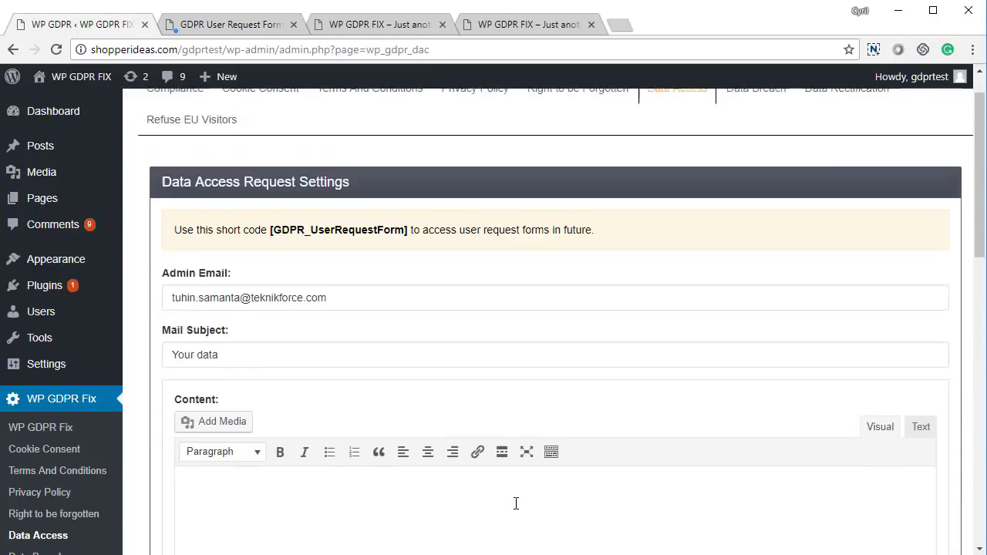
Step: Fill the Data Access email with the default 'Hello,' text and send the requested data for request 63
scroll(328, 411, down, 3)
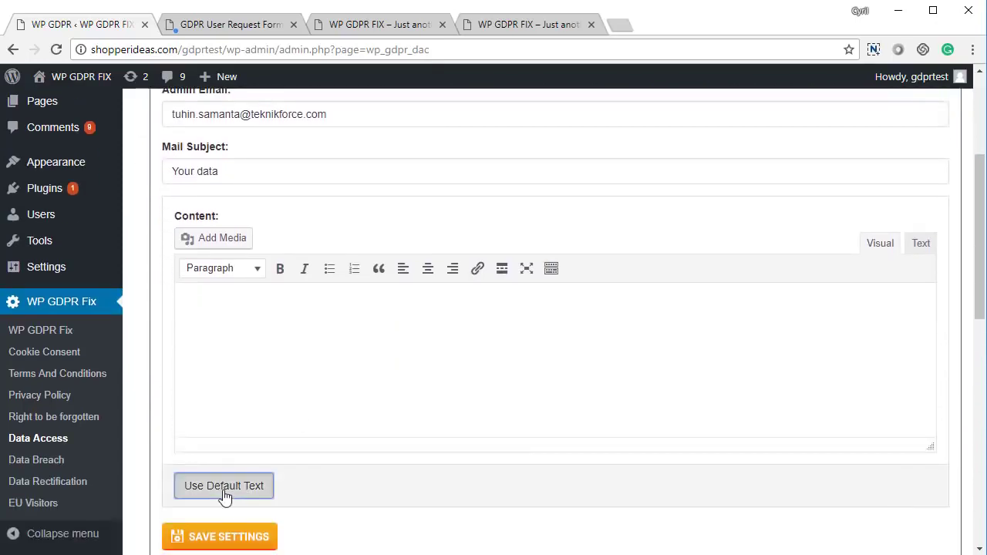
click(223, 486)
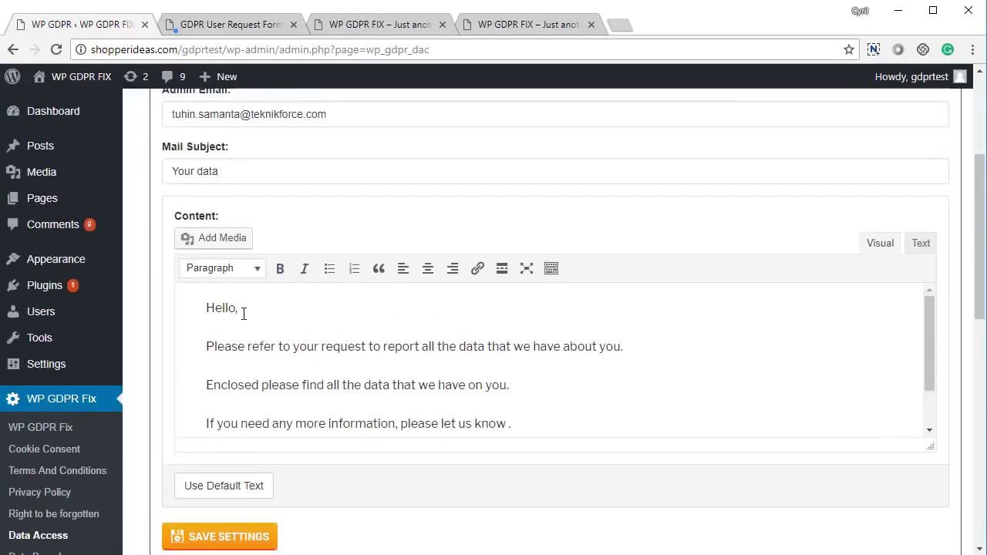
scroll(308, 291, up, 1)
scroll(469, 314, down, 6)
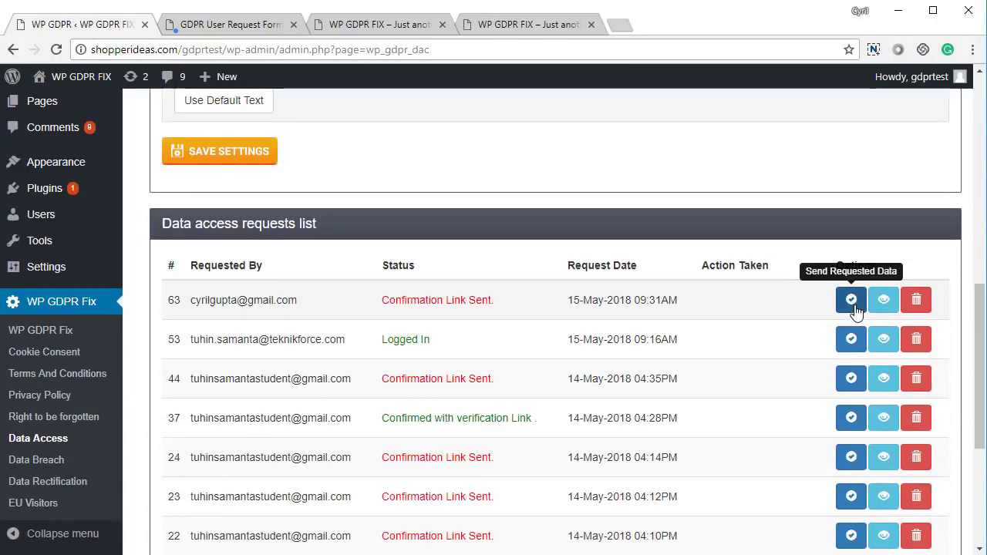
click(854, 307)
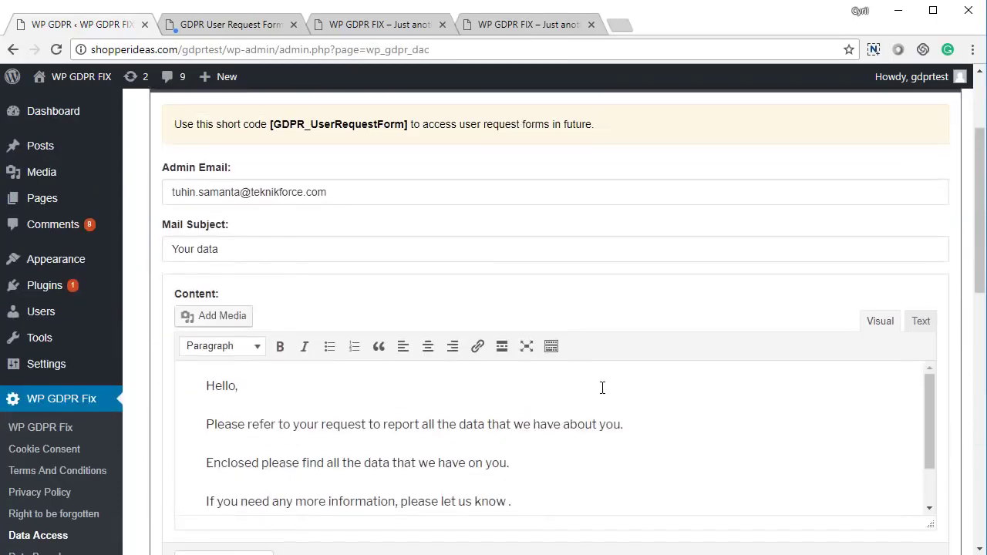
Step: Fill the Data Breach email content with the default breach message
click(758, 136)
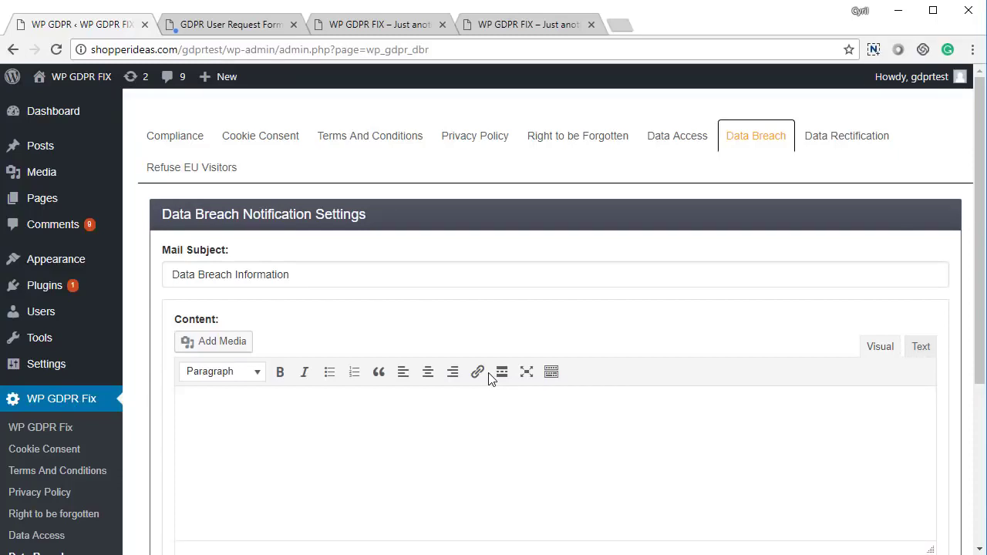
scroll(187, 388, down, 2)
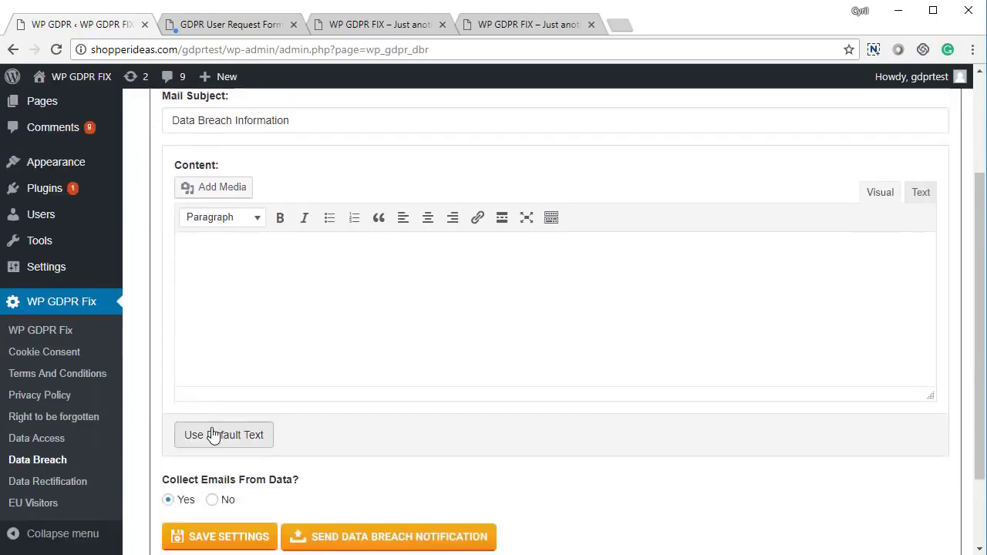
click(214, 434)
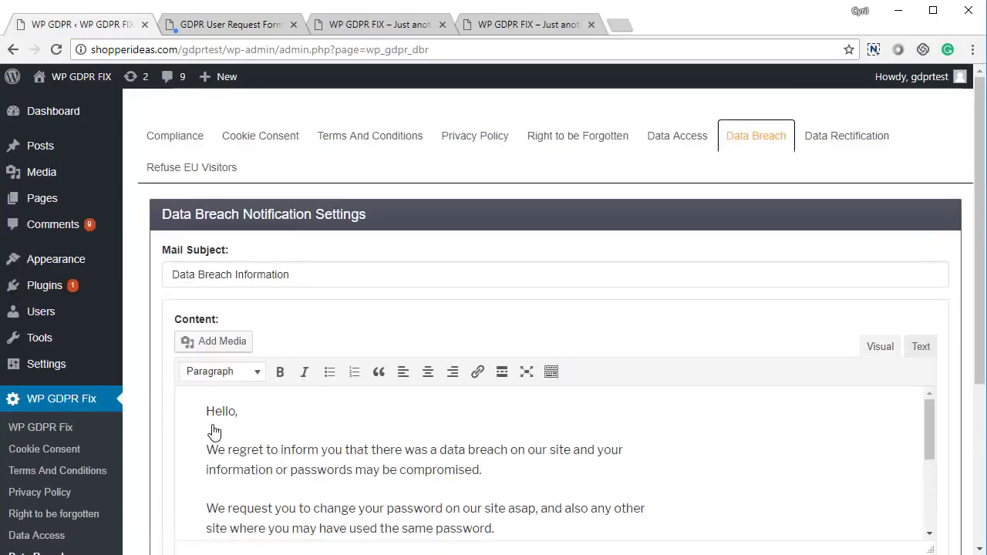
Step: Save the Data Breach settings and start sending the data breach notification
scroll(239, 428, down, 5)
scroll(230, 406, down, 2)
scroll(271, 344, up, 1)
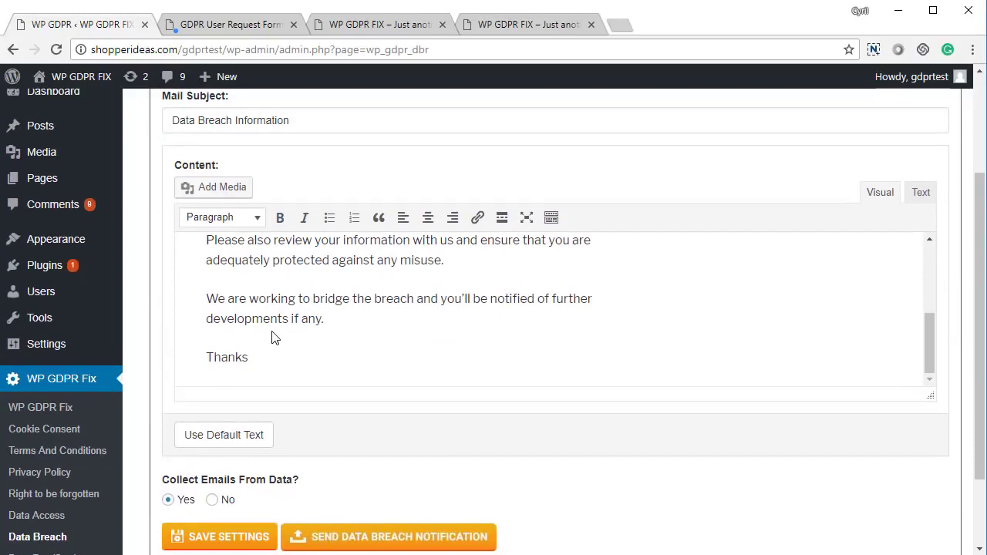
scroll(272, 337, down, 2)
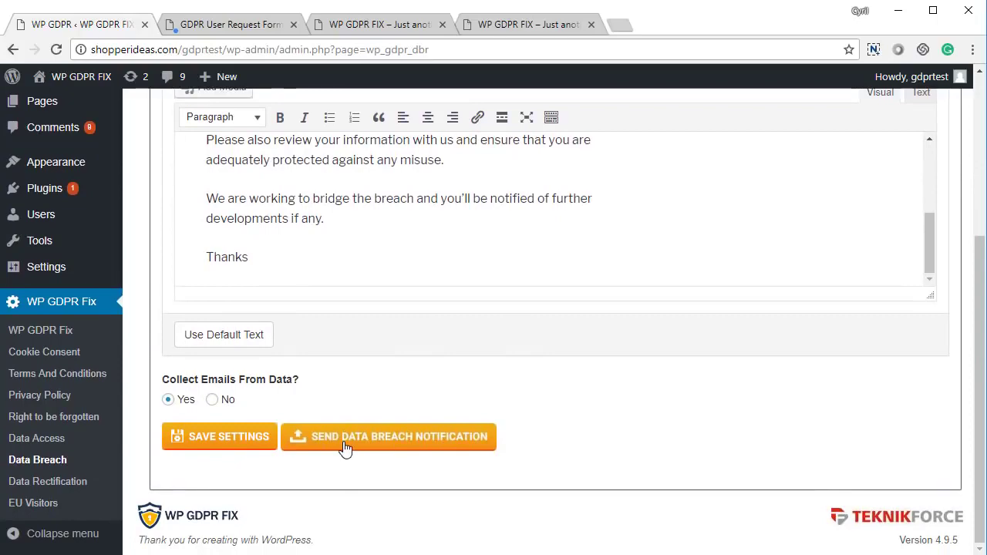
click(232, 444)
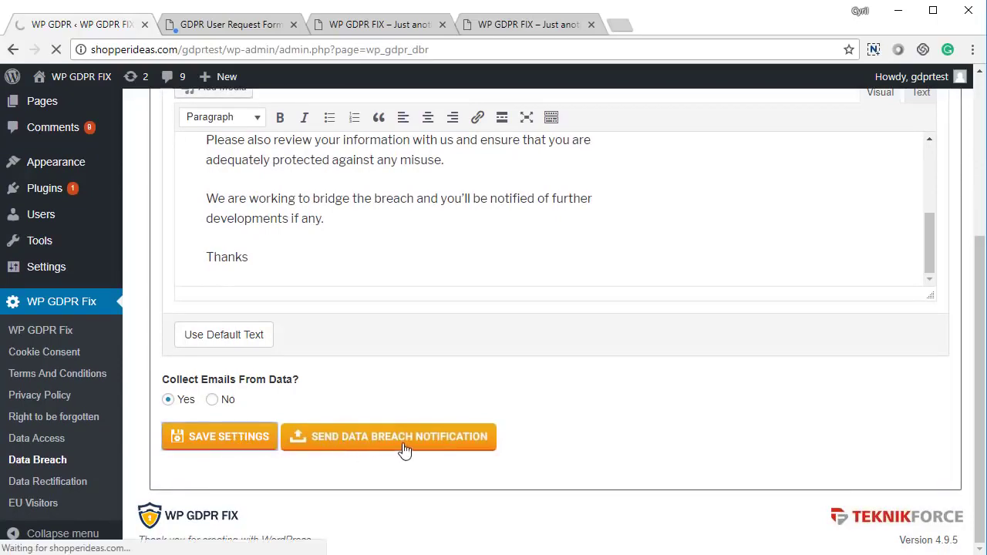
scroll(401, 440, down, 10)
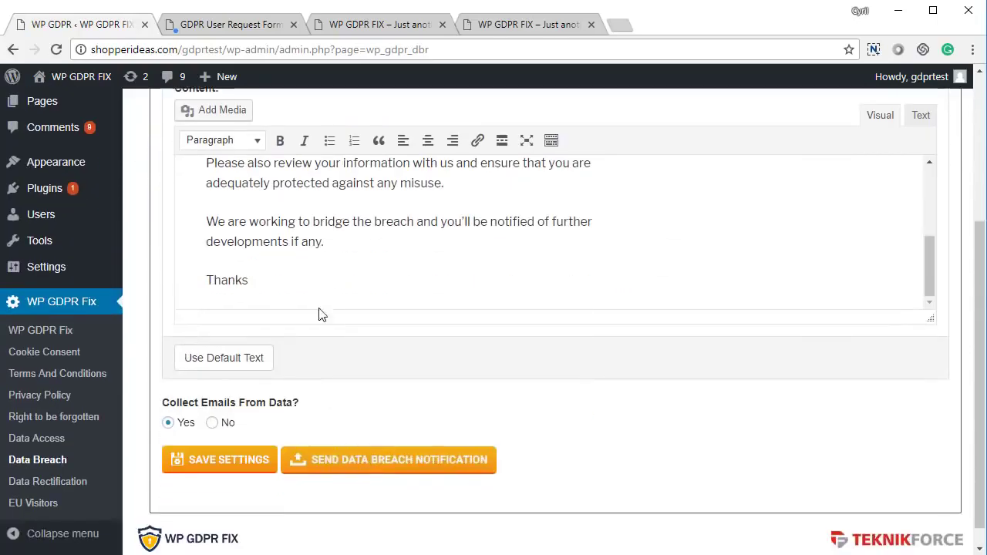
click(403, 461)
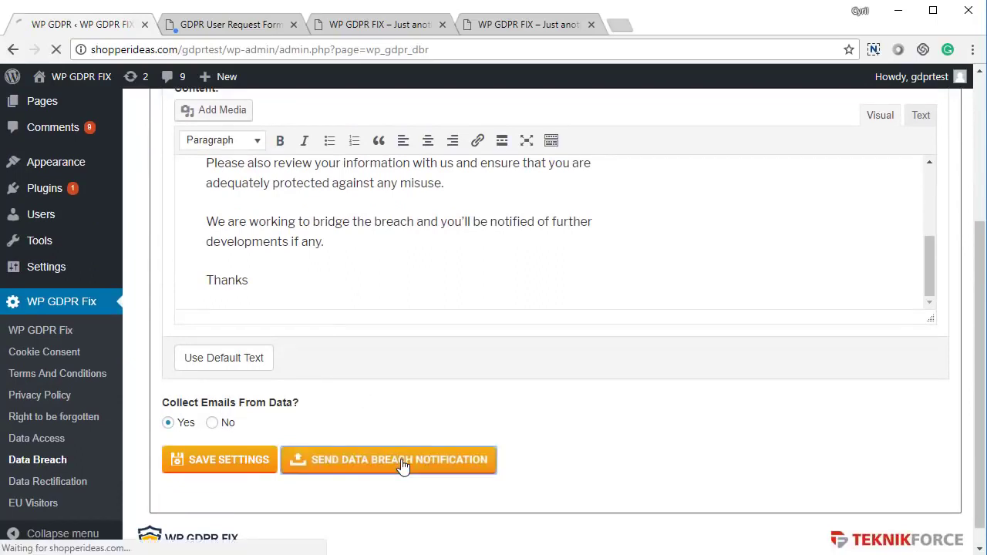
Step: Review the six breach recipient emails, then go to the Data Rectification settings
scroll(339, 322, down, 2)
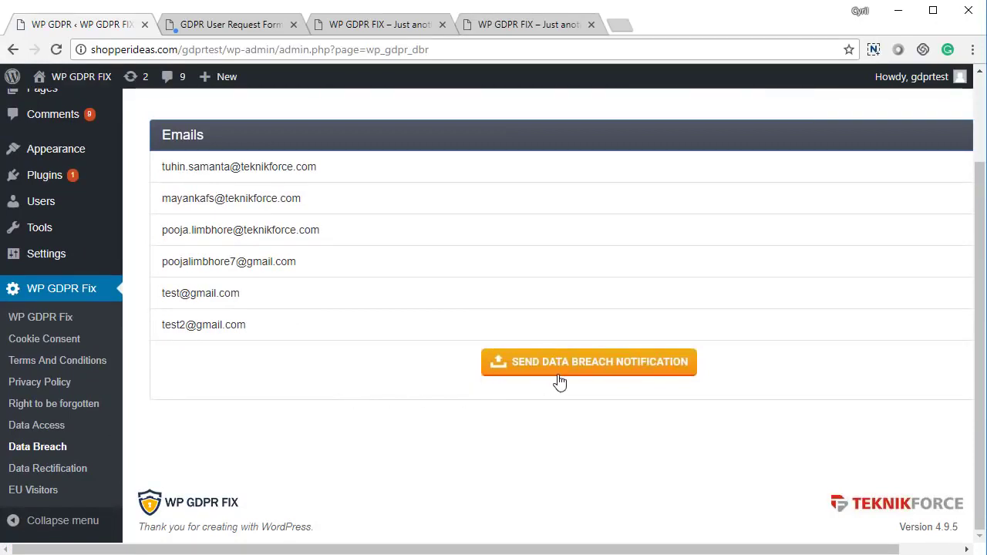
right_click(307, 407)
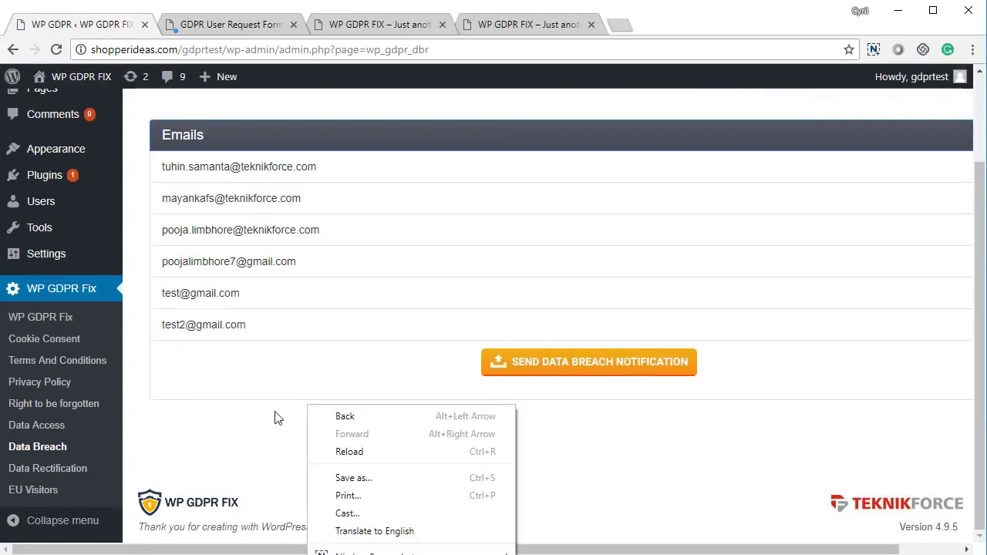
scroll(335, 434, up, 2)
scroll(873, 221, up, 1)
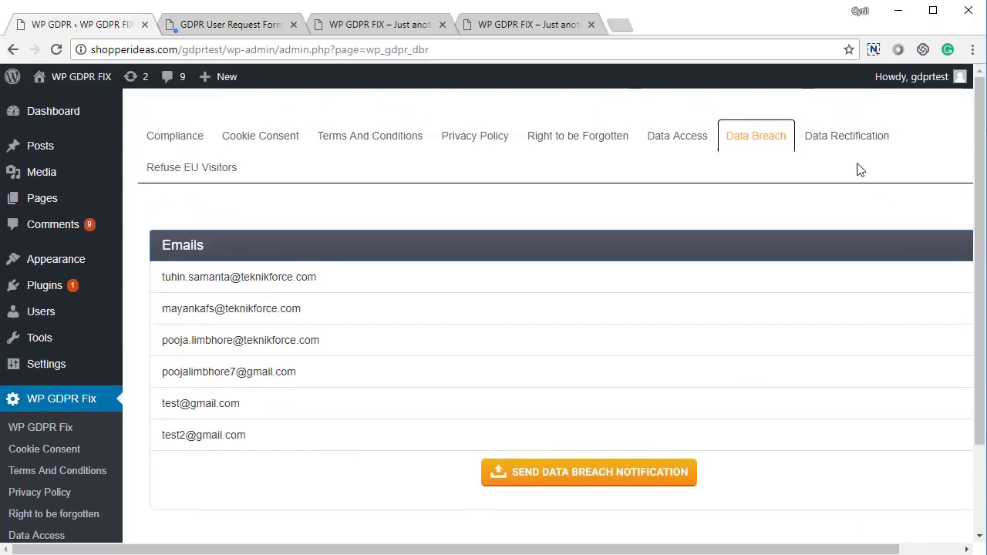
click(840, 152)
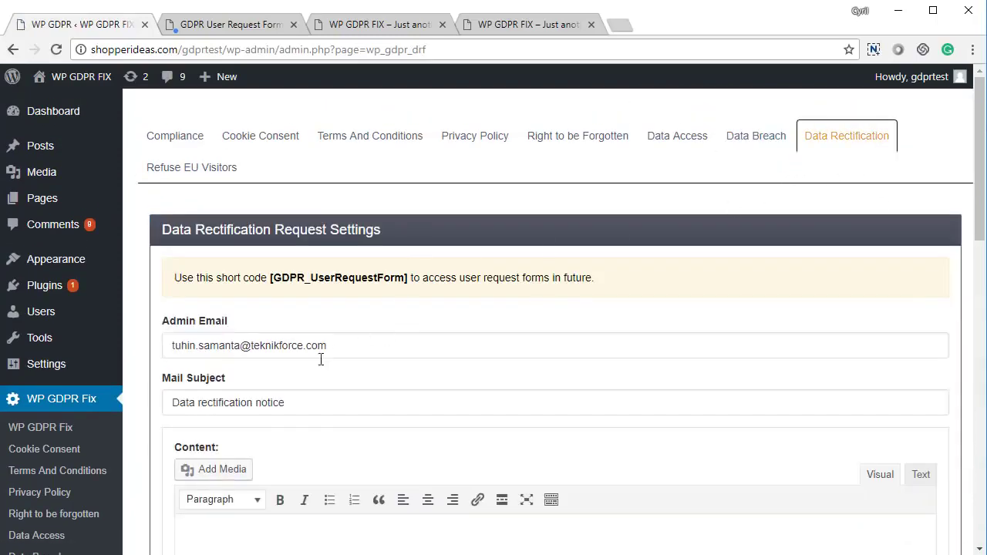
Step: Fill the Data Rectification notice with the default rectification message and save the settings
scroll(319, 357, down, 4)
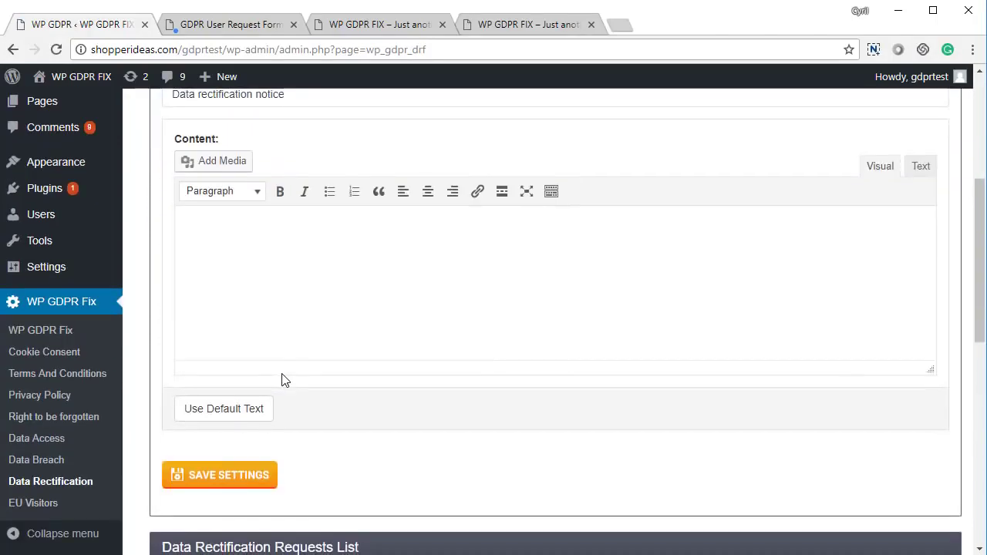
click(259, 409)
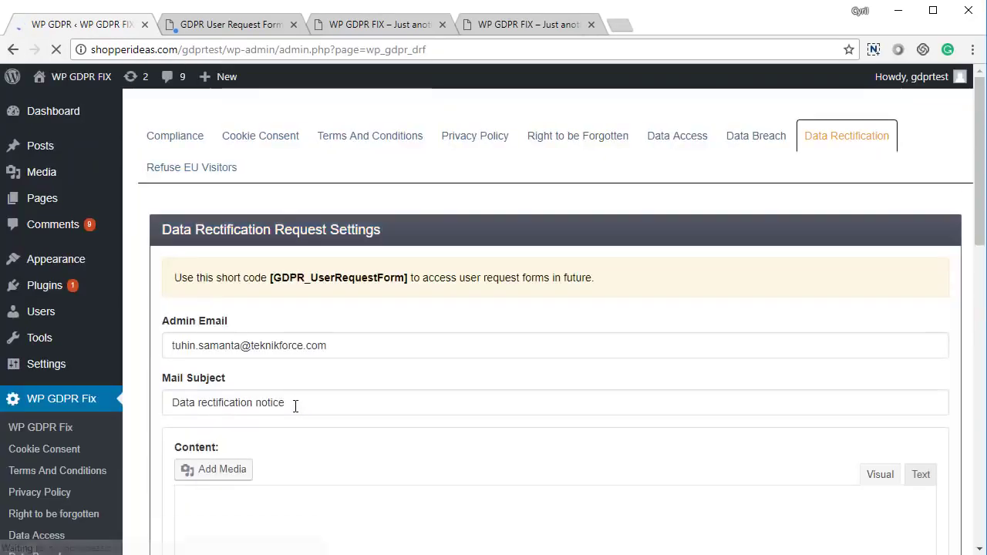
scroll(240, 361, up, 4)
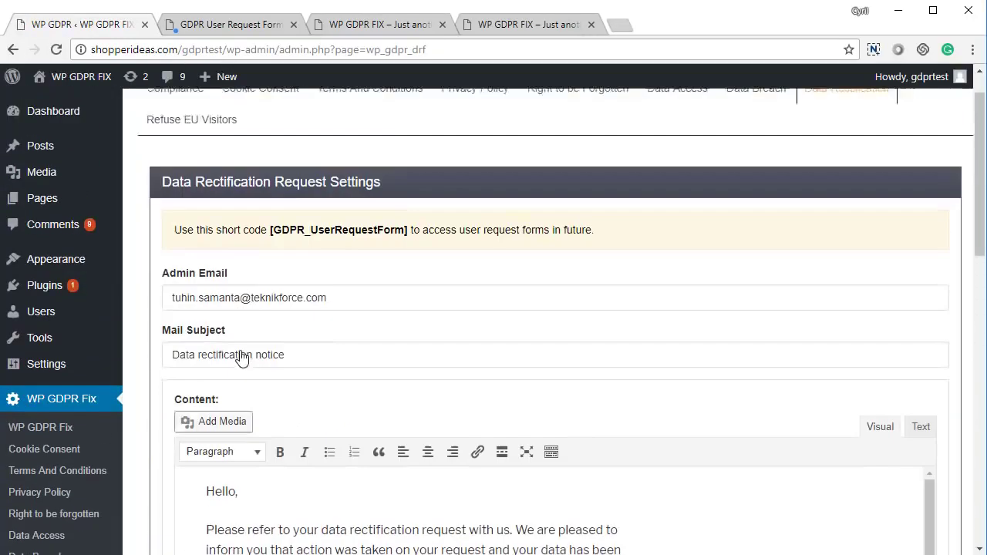
scroll(261, 368, down, 3)
scroll(260, 367, down, 2)
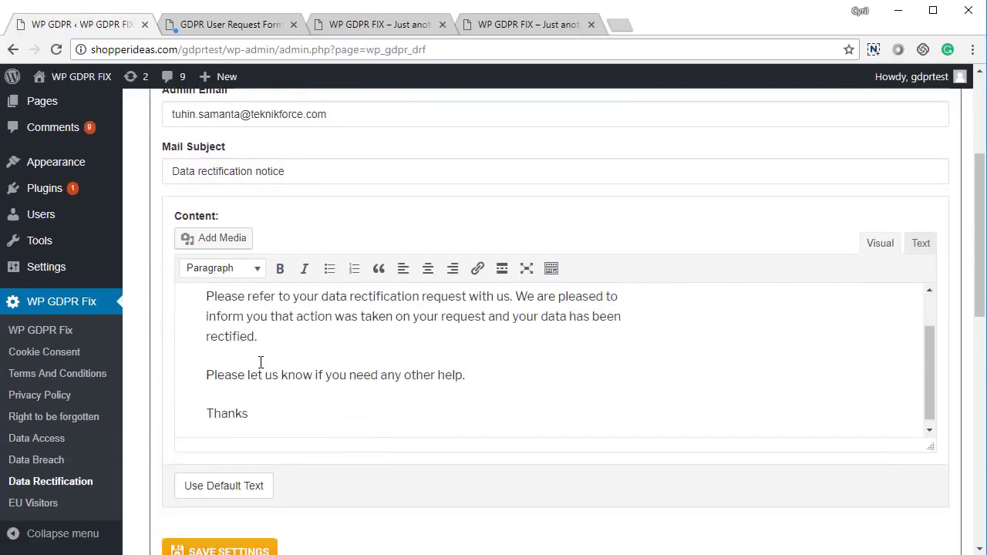
scroll(198, 495, down, 3)
click(242, 325)
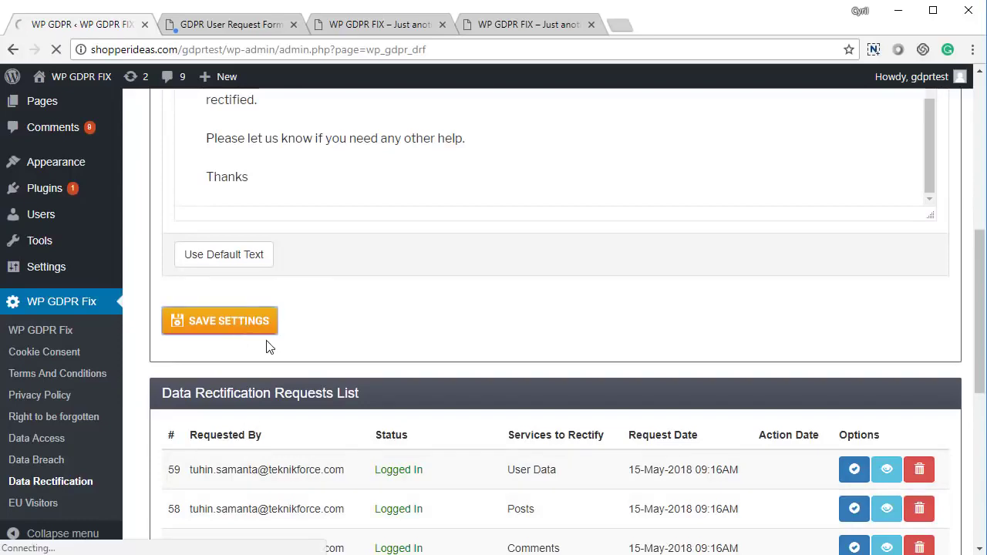
scroll(370, 359, down, 5)
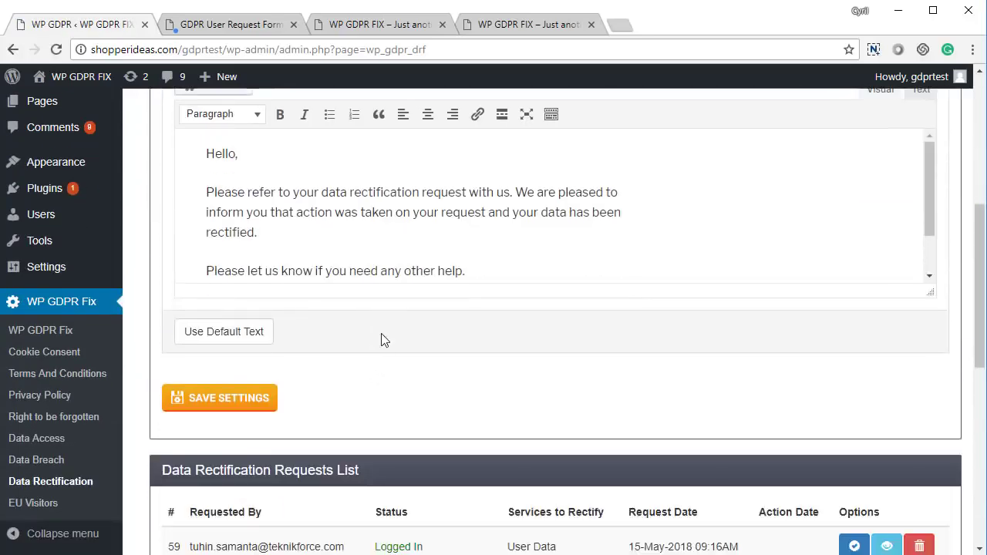
scroll(373, 340, down, 2)
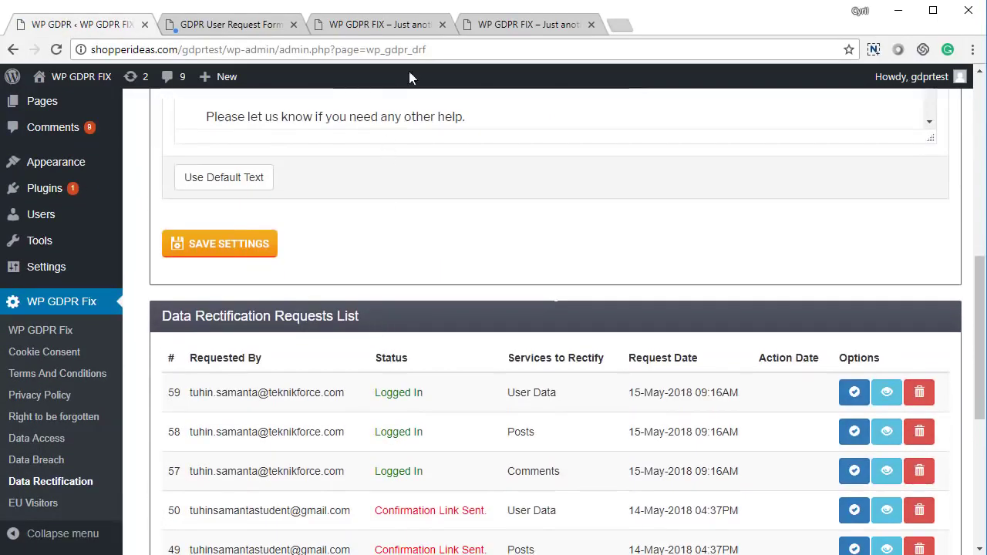
Step: On the request form, dismiss the alert, open Rectify Data Request and tick WordPress User Data
click(273, 26)
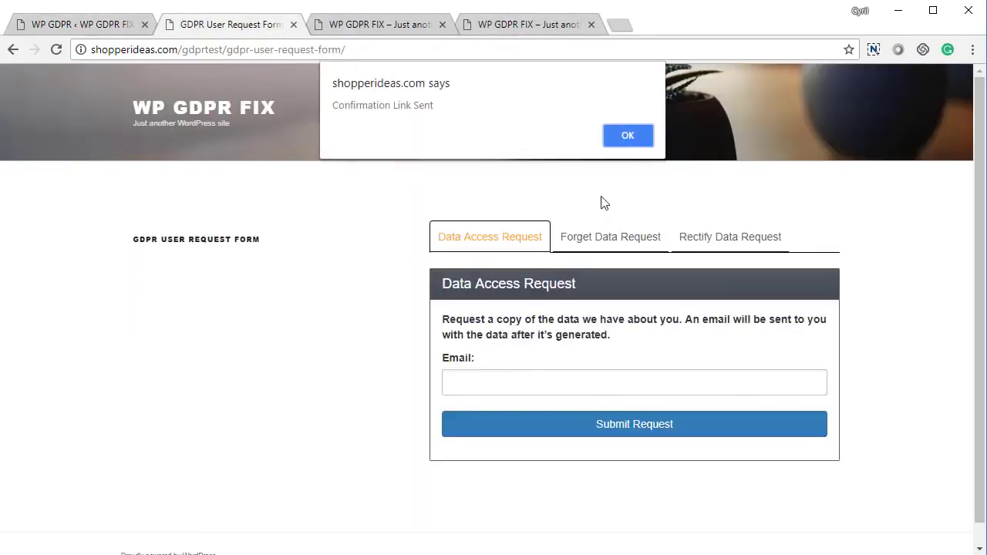
click(623, 143)
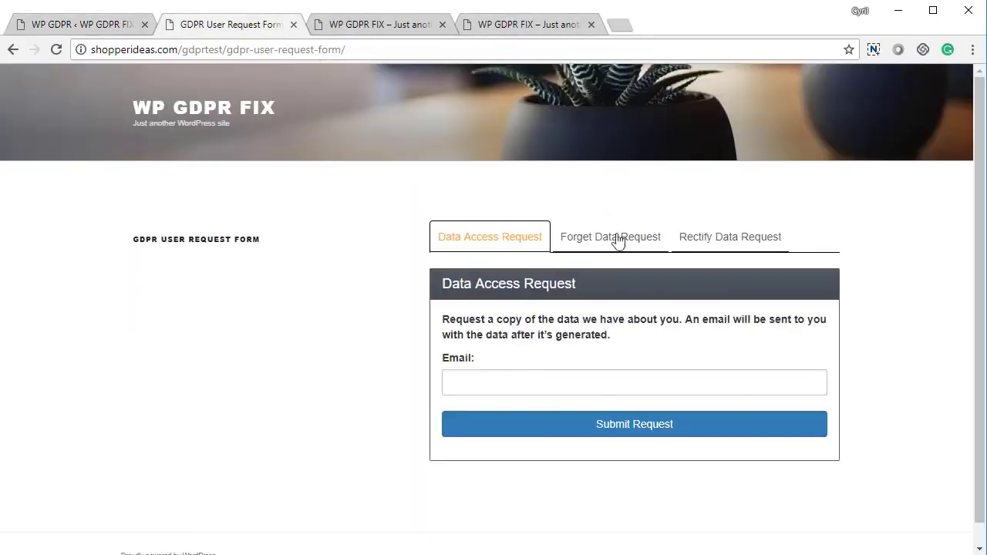
click(727, 241)
click(501, 322)
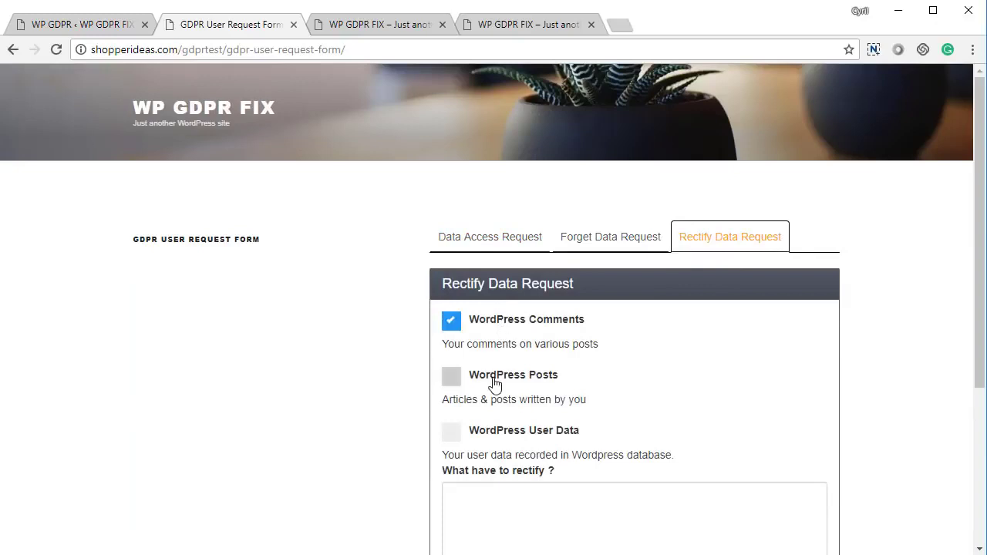
click(496, 382)
scroll(493, 412, down, 2)
click(516, 276)
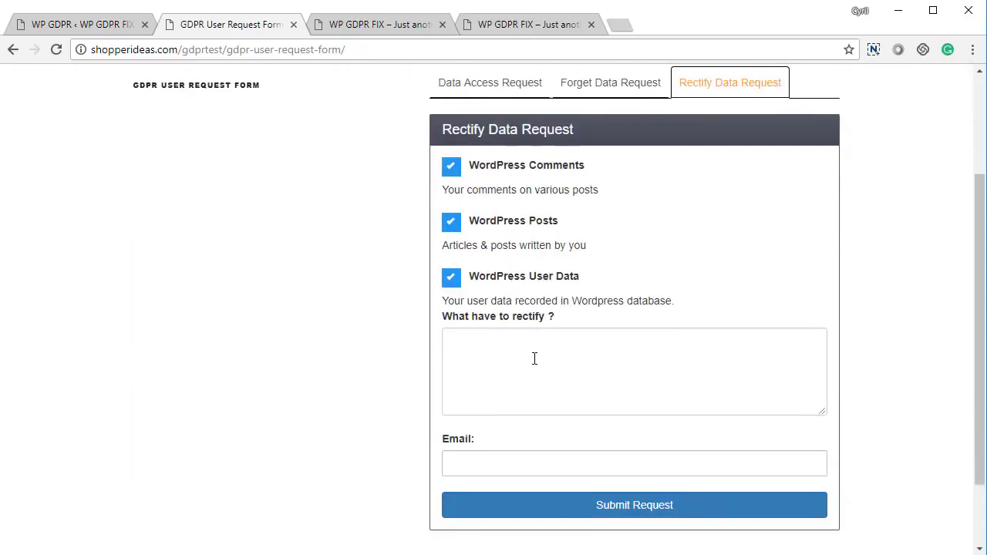
Step: Describe the requested name change, submit the rectification request, and return to the admin page
click(533, 360)
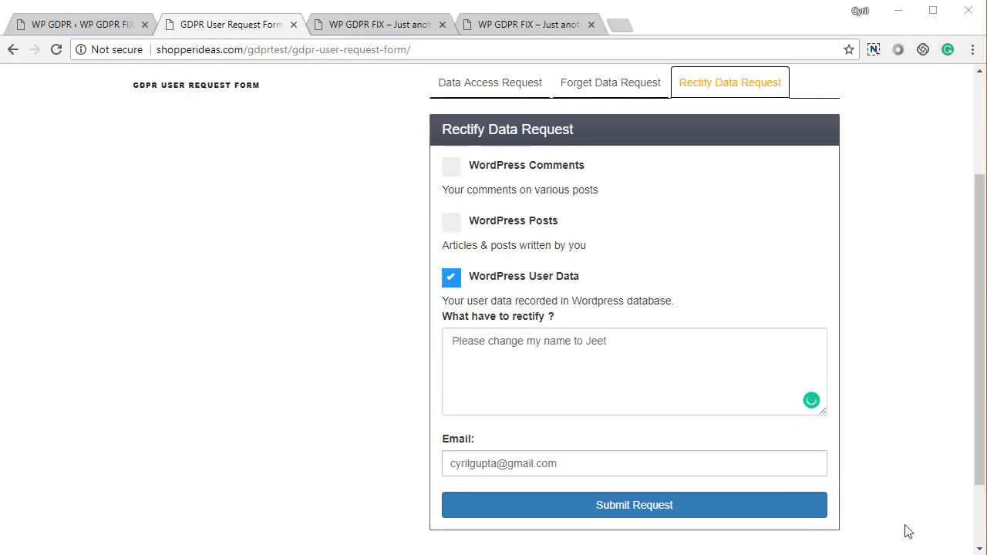
click(769, 512)
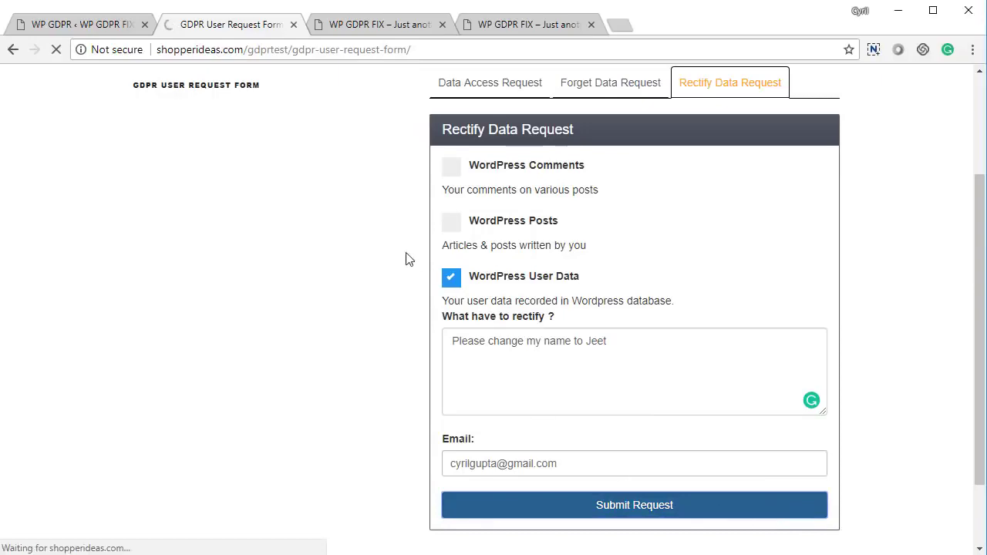
click(81, 26)
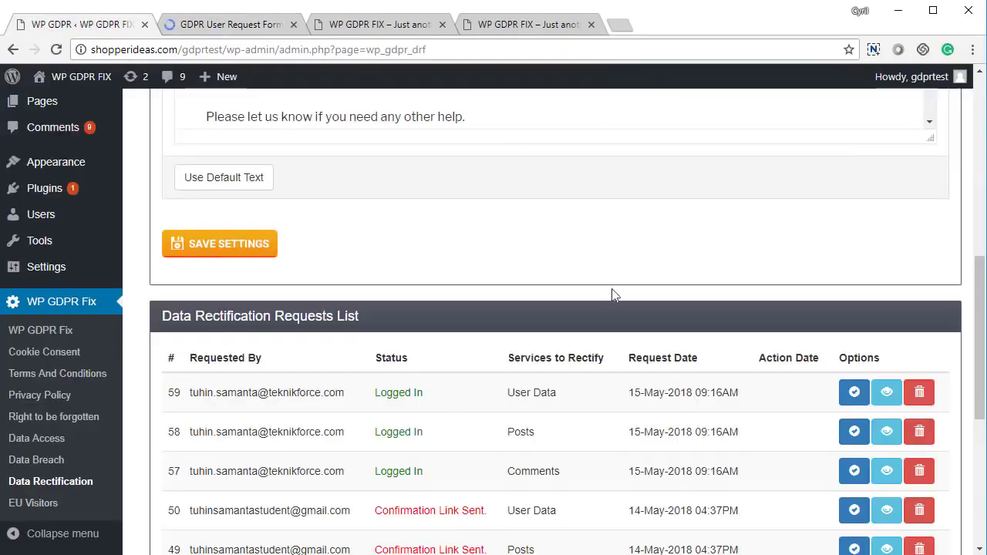
Step: Reload the Data Rectification page and act on new User Data request 64
scroll(609, 301, up, 5)
scroll(583, 323, up, 1)
right_click(362, 208)
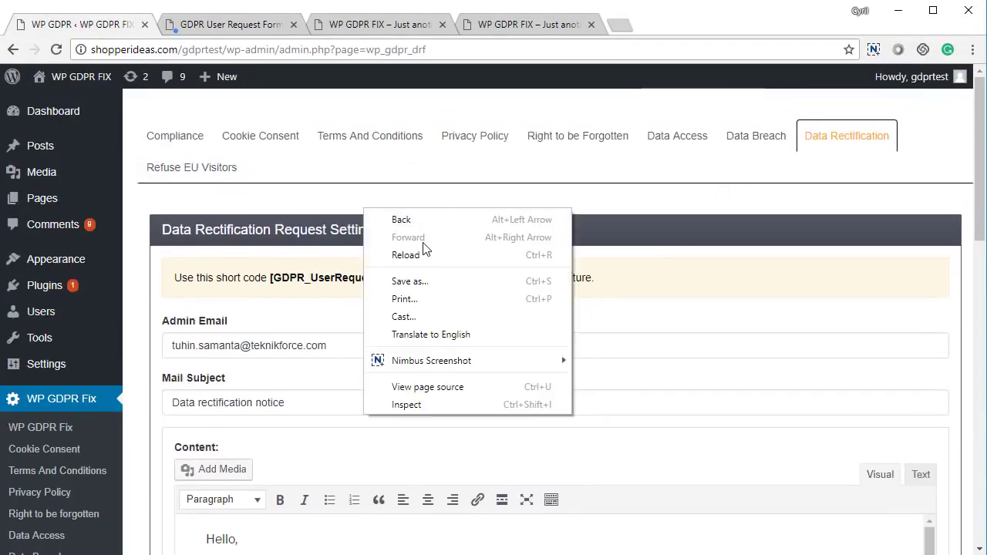
click(424, 249)
scroll(436, 368, down, 13)
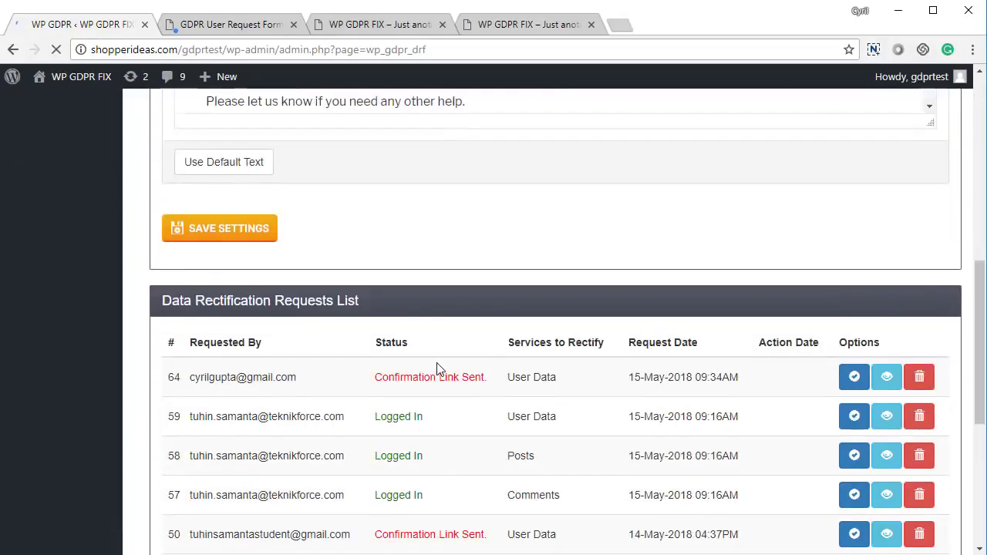
scroll(378, 237, up, 1)
drag(228, 220, 630, 236)
click(659, 243)
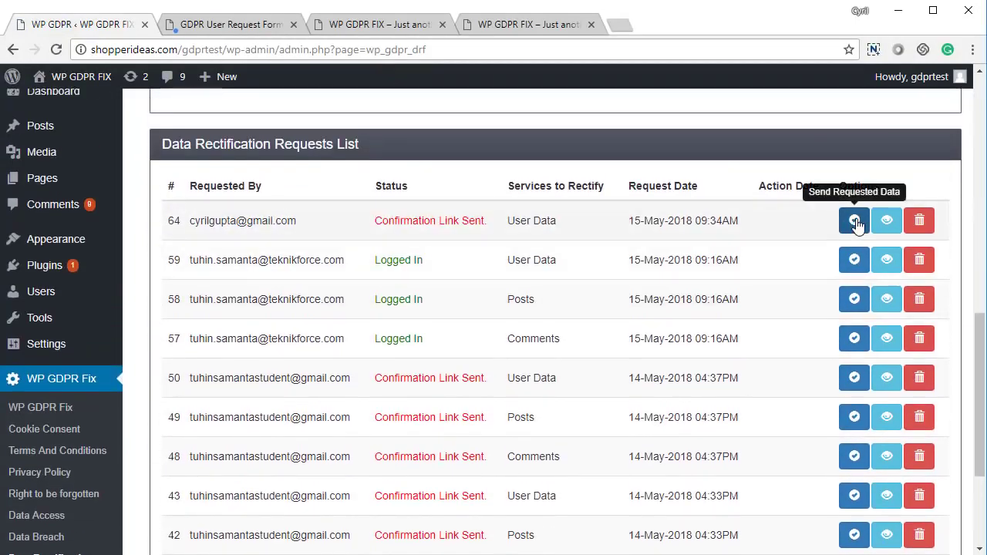
click(886, 220)
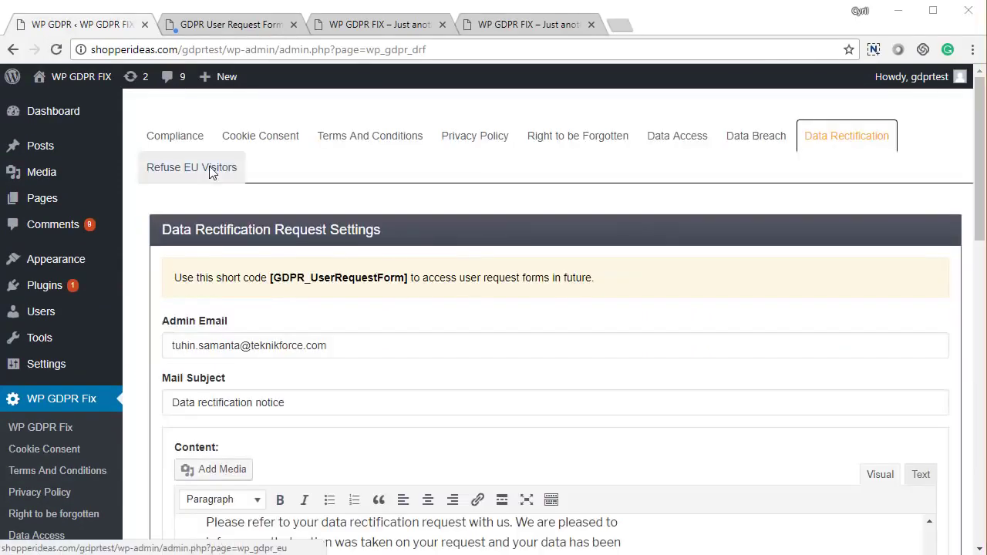
Step: Save Refuse EU Visitors with 'Do not accept traffic from EU countries' left unticked and no redirect URL
click(209, 167)
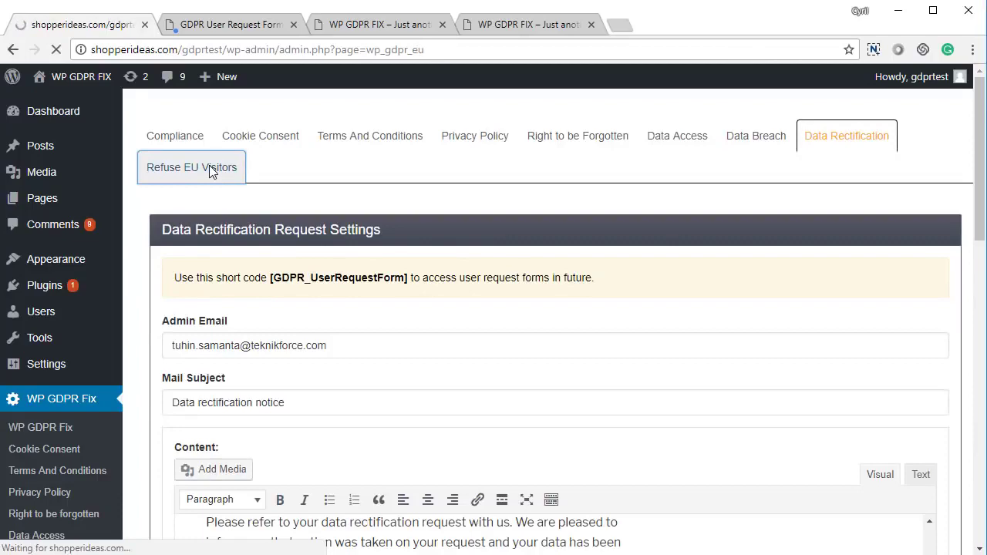
scroll(440, 363, down, 3)
scroll(452, 365, up, 3)
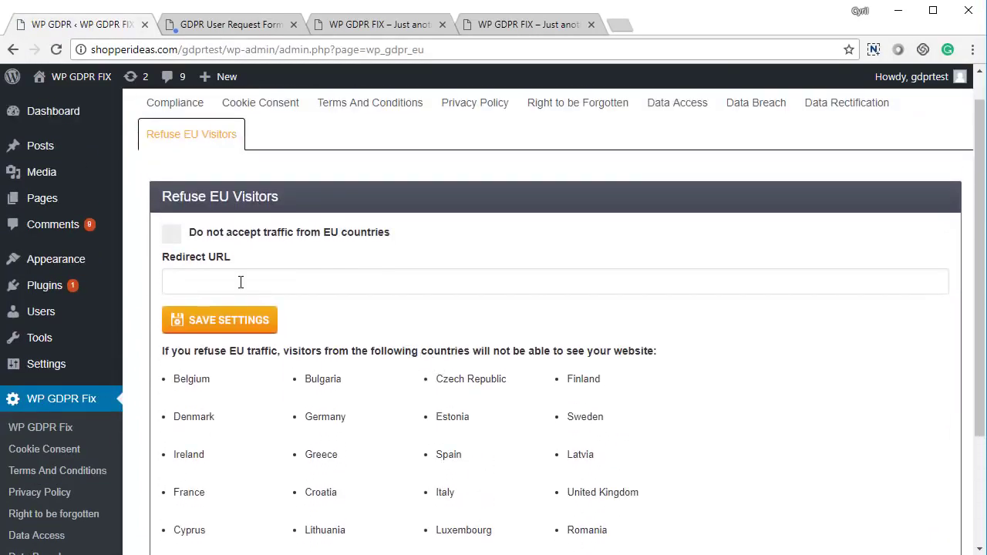
click(173, 236)
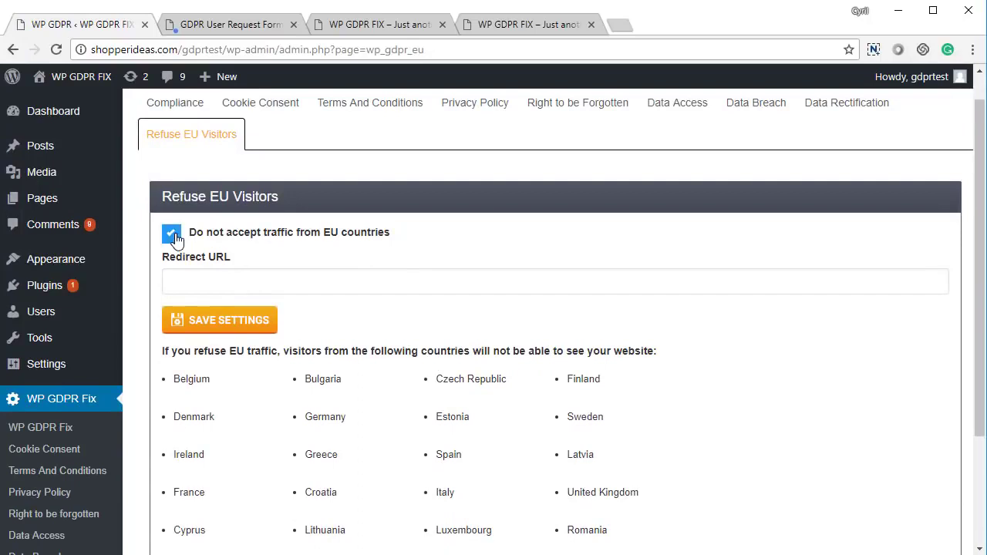
click(196, 278)
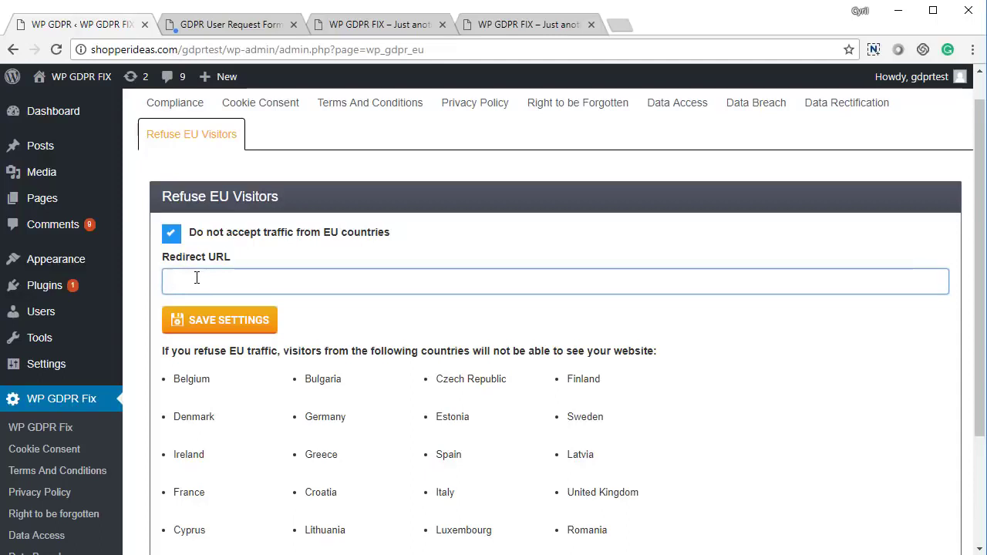
click(172, 232)
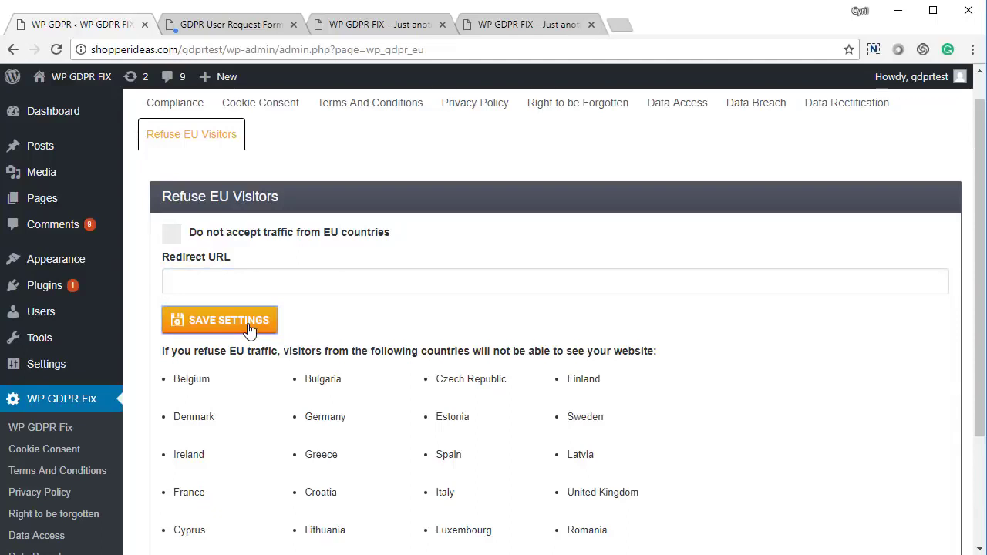
click(249, 328)
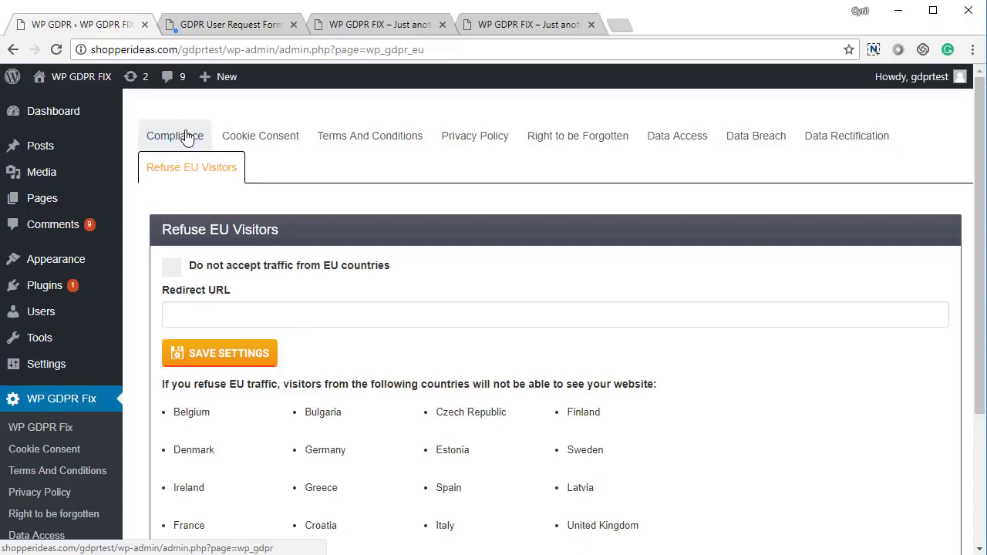
scroll(231, 262, down, 2)
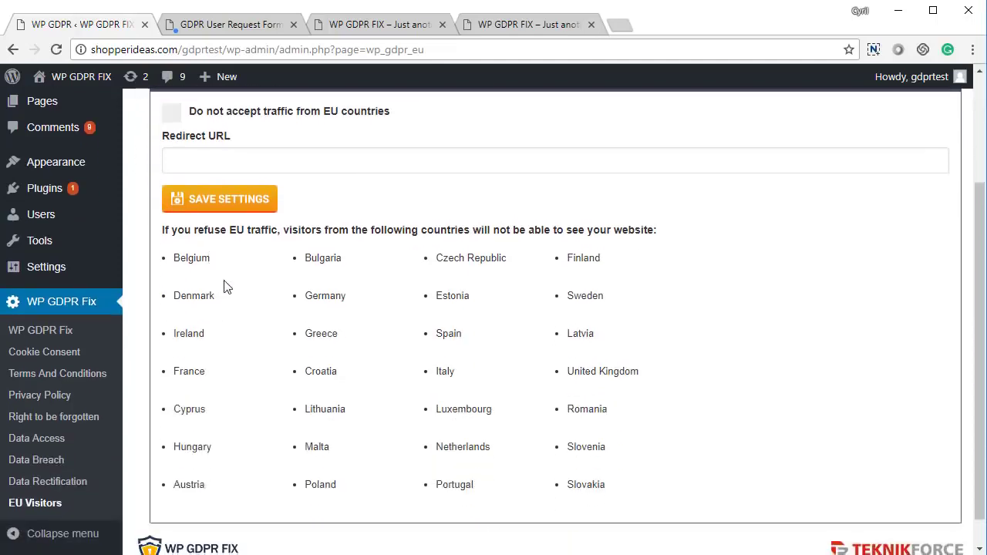
scroll(191, 153, up, 2)
Step: Review the Compliance overview's requirement checks, from Accept EU traffic through Data Rectification, all met
click(191, 143)
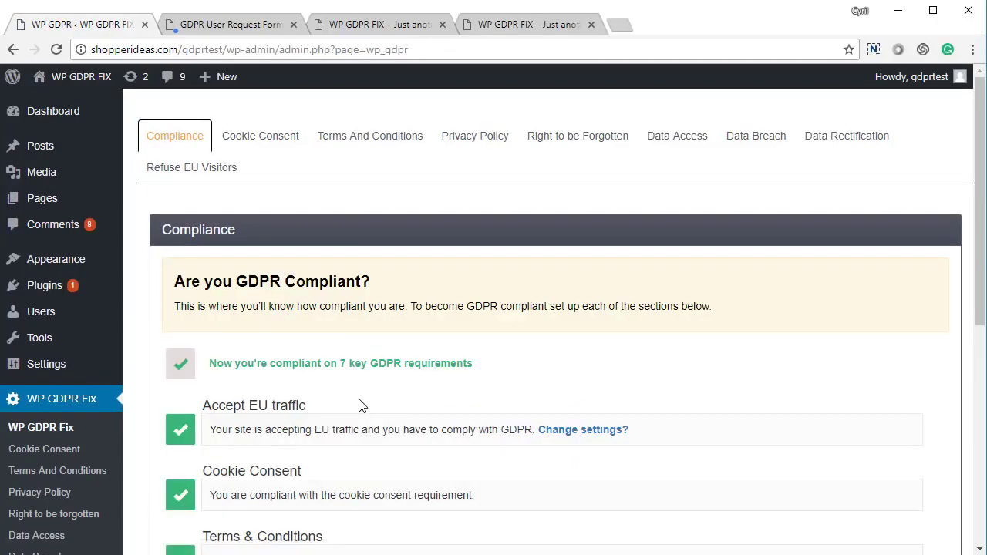
scroll(359, 405, down, 5)
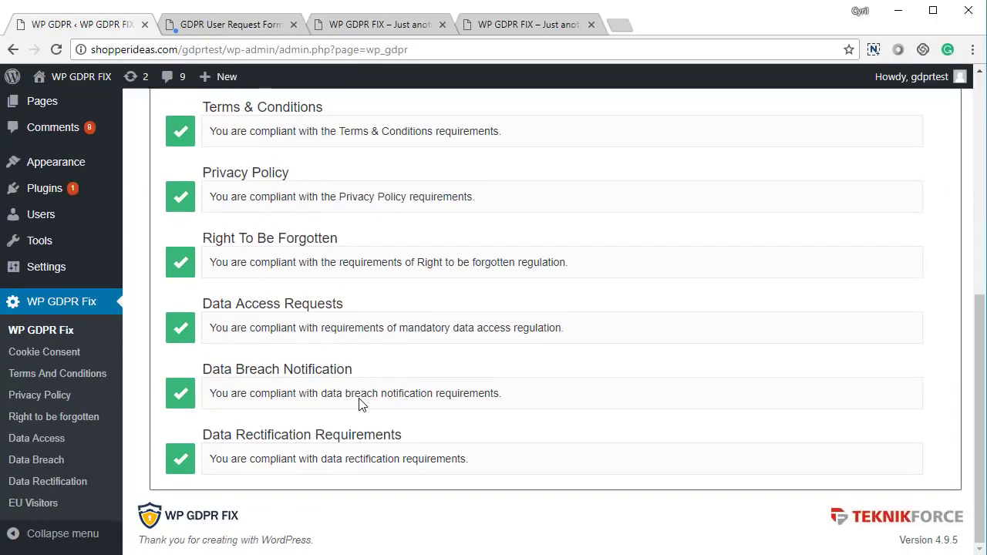
scroll(359, 401, up, 5)
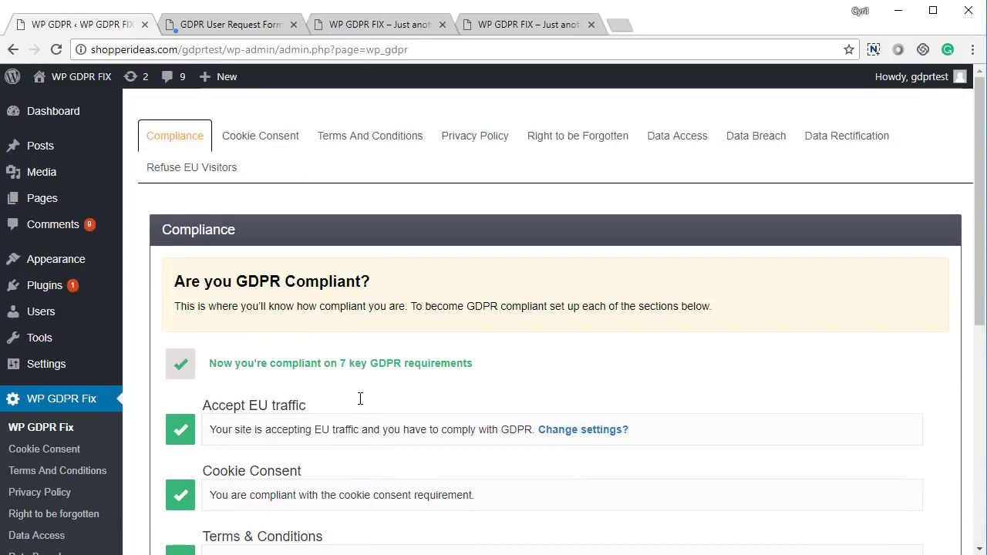